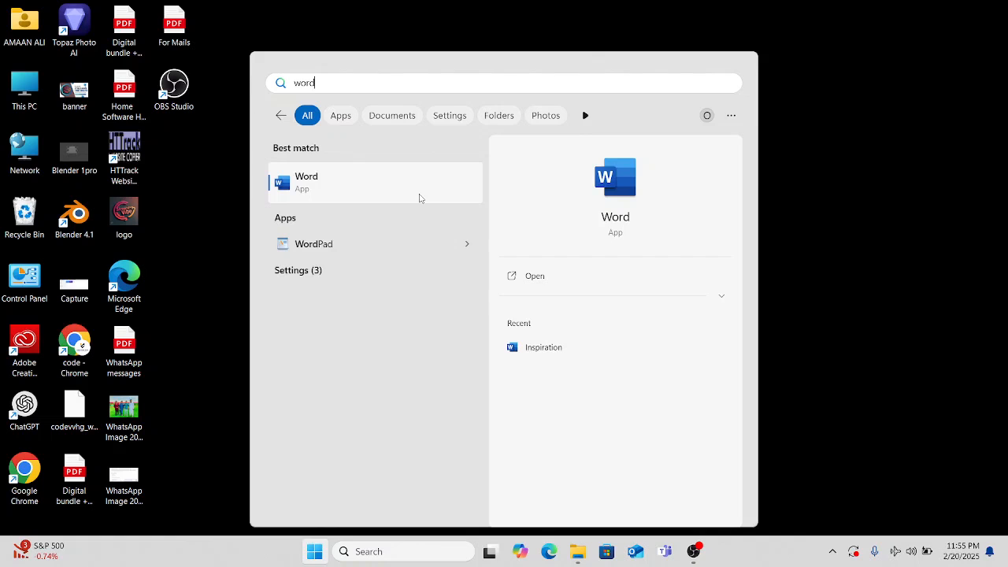
# Open Word, create a blank document and enter the sentence "This is first class.".
pyautogui.click(419, 198)
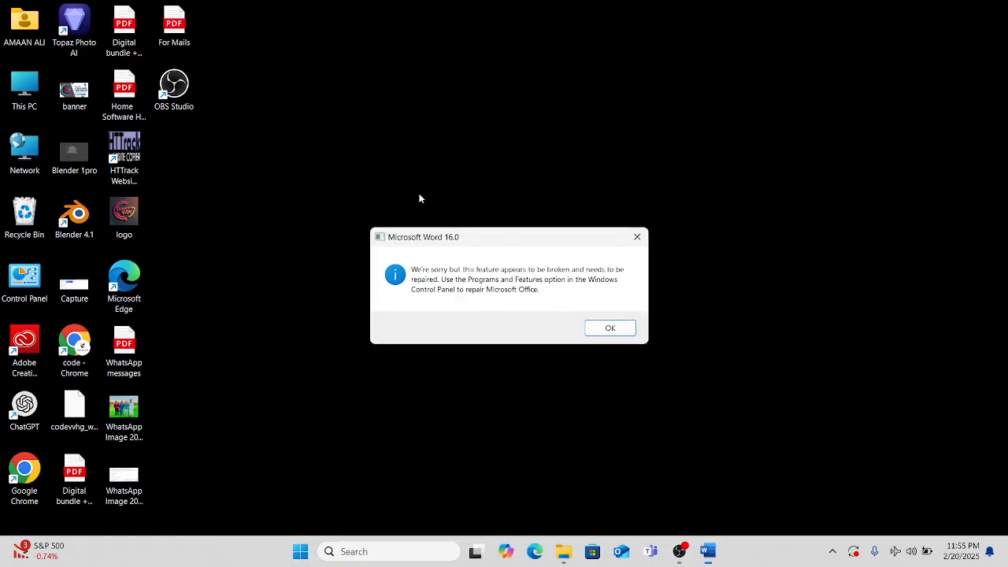
pyautogui.click(606, 328)
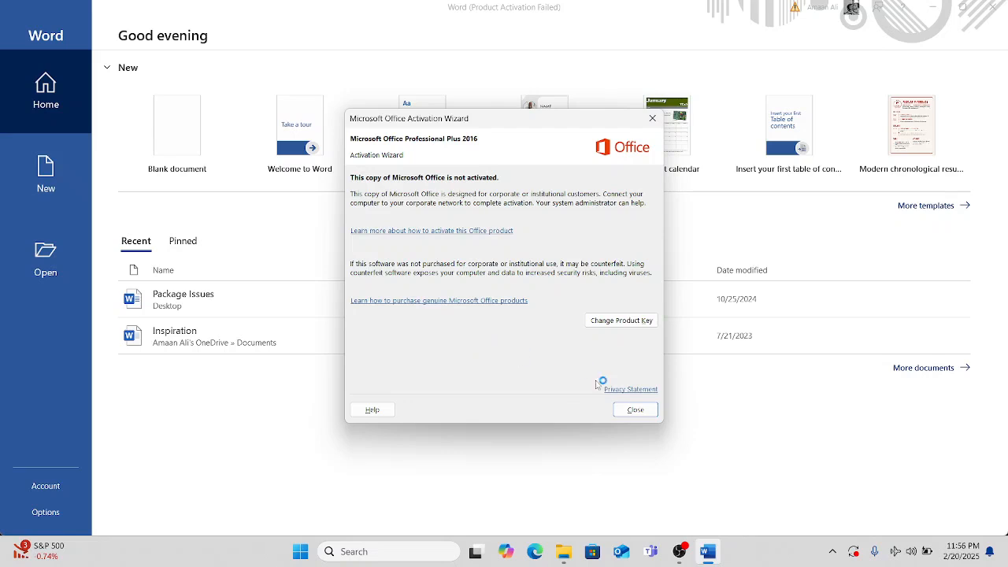
pyautogui.click(633, 409)
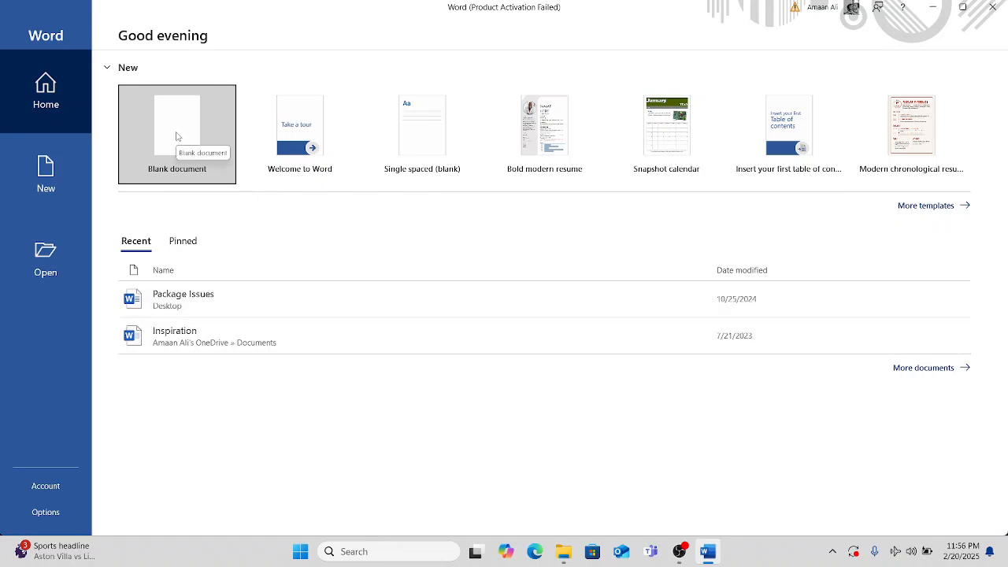
pyautogui.click(177, 136)
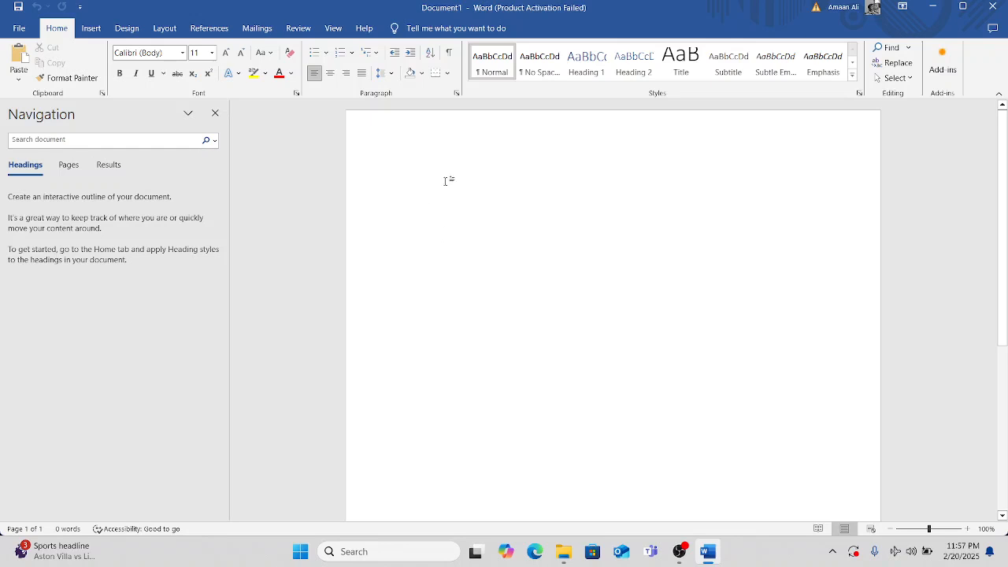
pyautogui.write('This is')
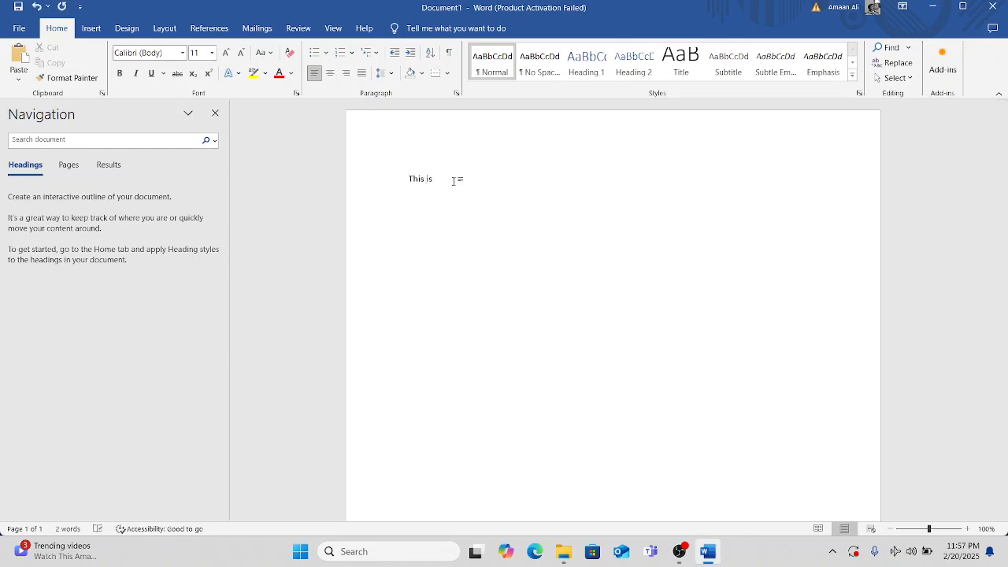
pyautogui.write(' first class.')
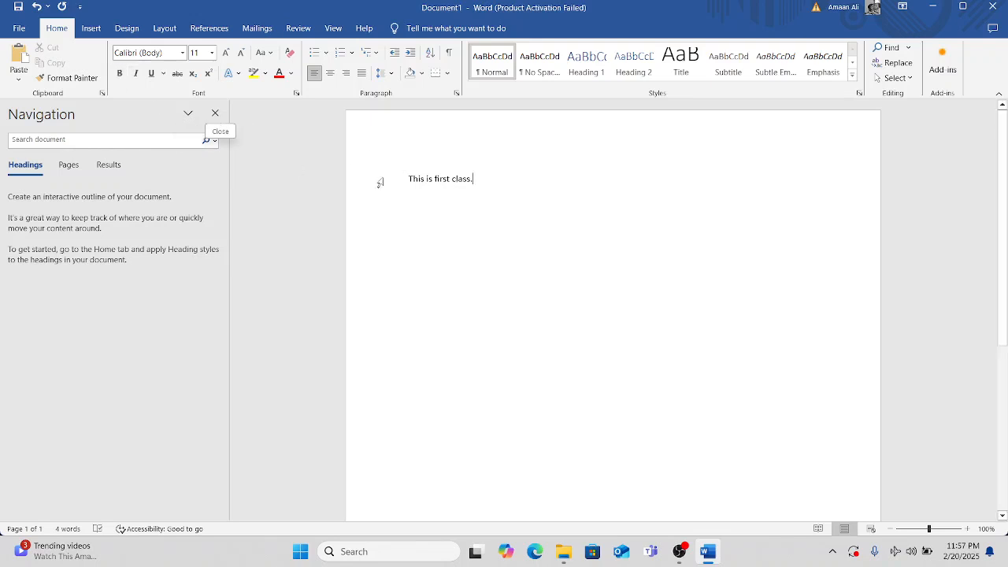
# Format the sentence "This is first class." in the Arial font at size 28.
pyautogui.tripleClick(423, 179)
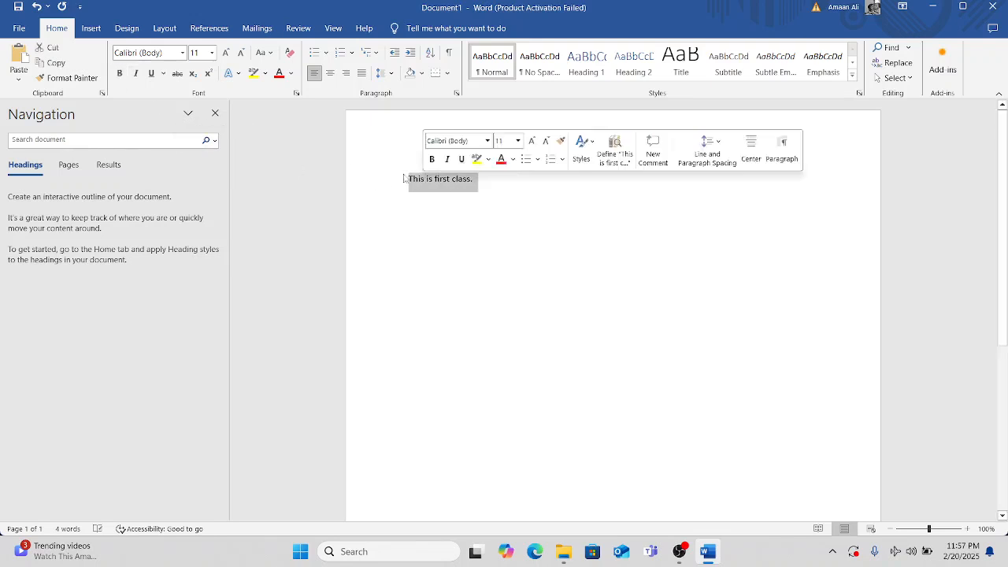
pyautogui.click(183, 56)
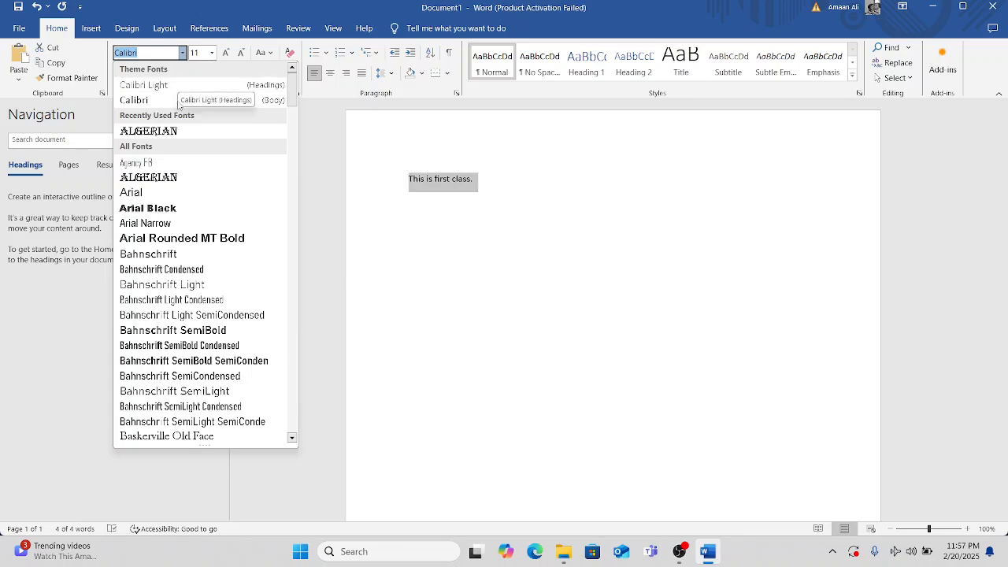
pyautogui.click(183, 197)
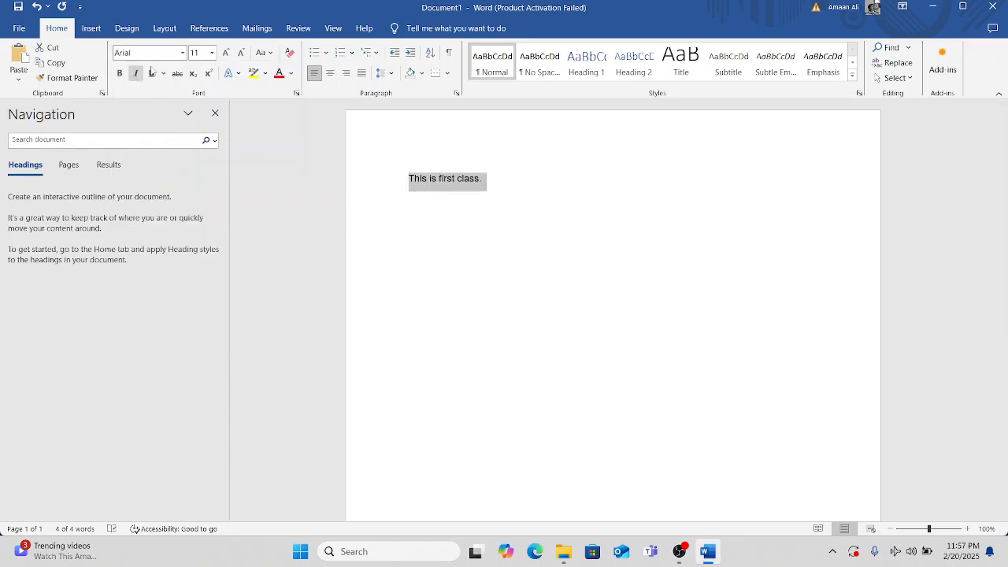
pyautogui.click(211, 53)
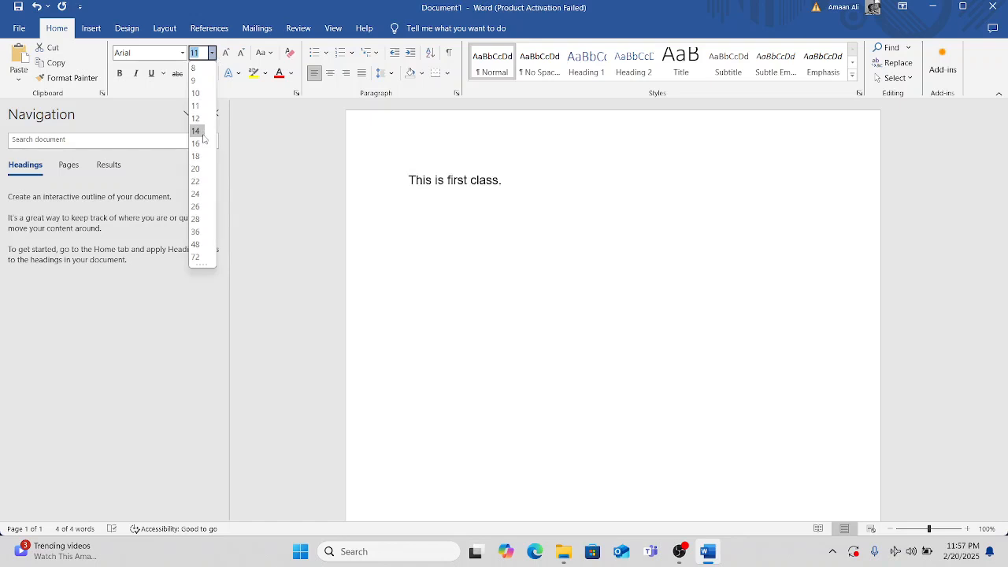
pyautogui.click(197, 219)
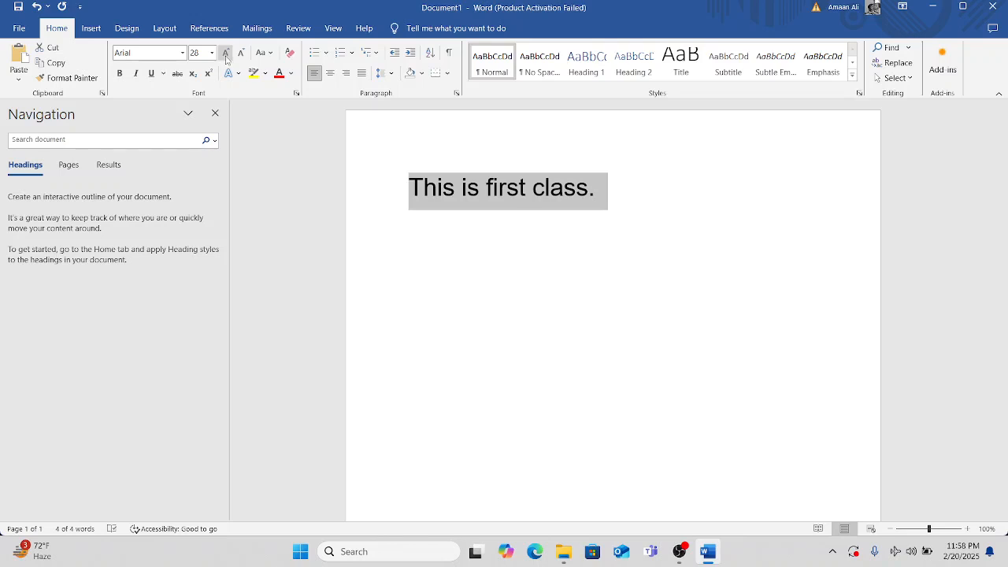
# Try enlarging the sentence in increments up to font size 80 and shrinking it back to 28.
pyautogui.click(227, 53)
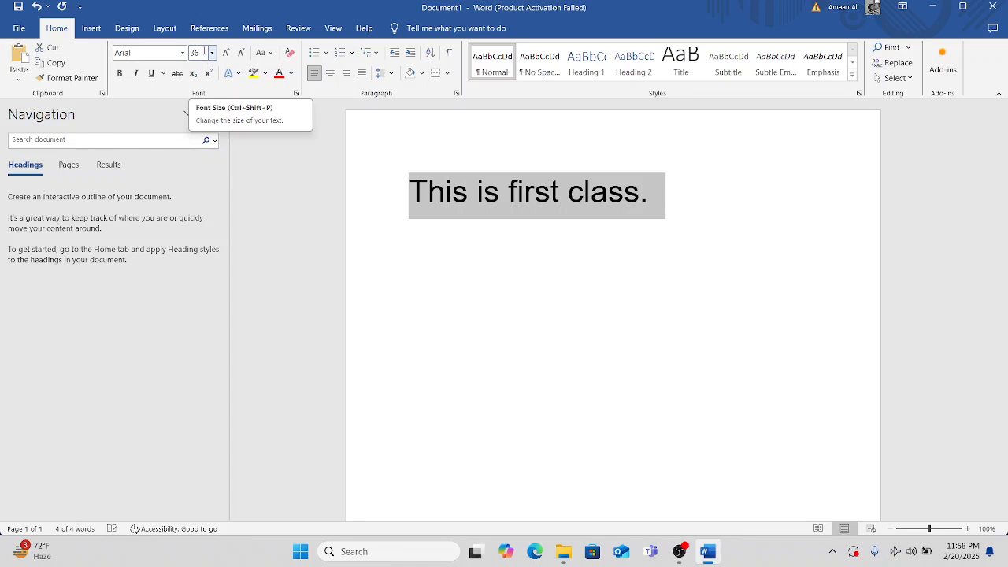
pyautogui.click(241, 52)
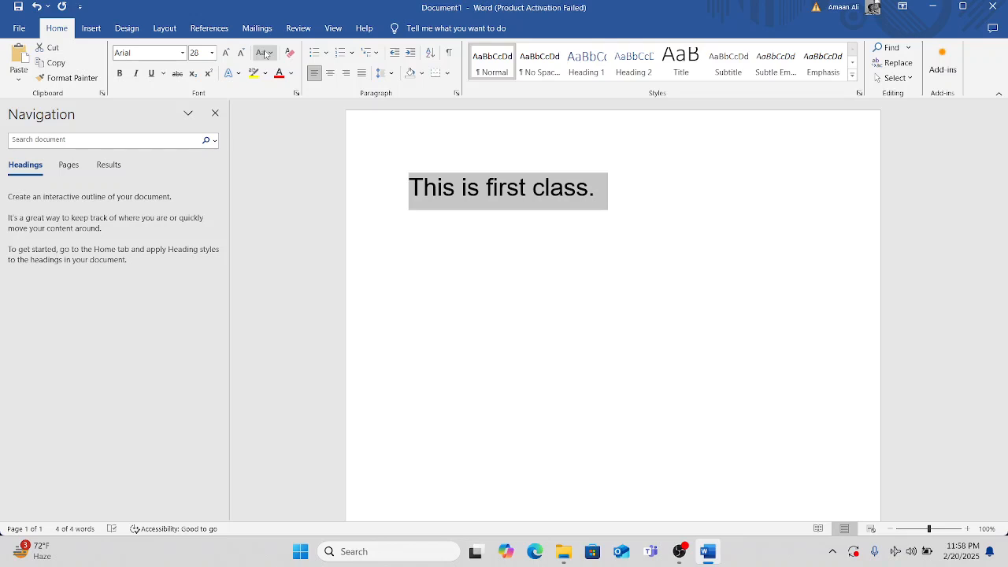
pyautogui.click(225, 53)
pyautogui.click(226, 54)
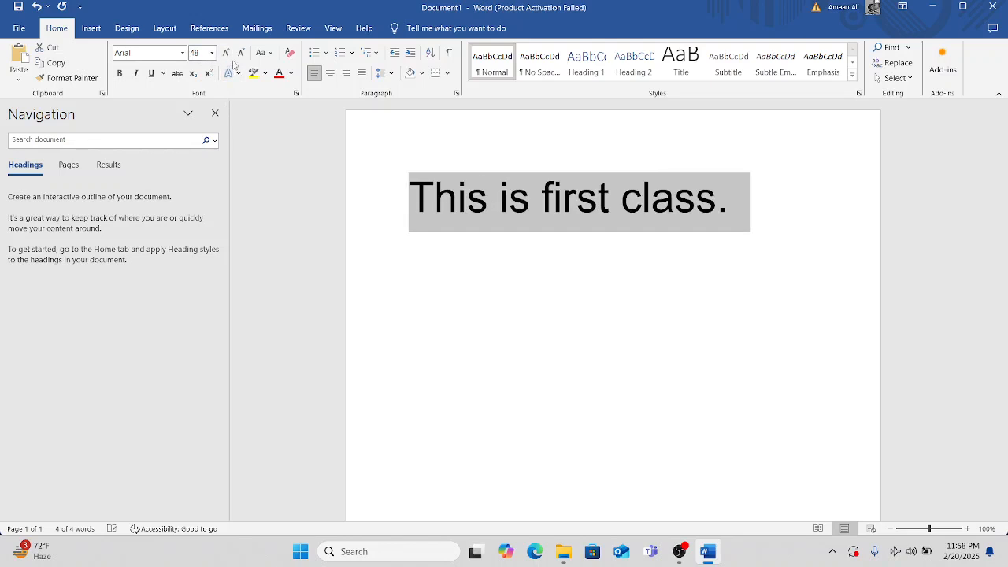
pyautogui.click(226, 53)
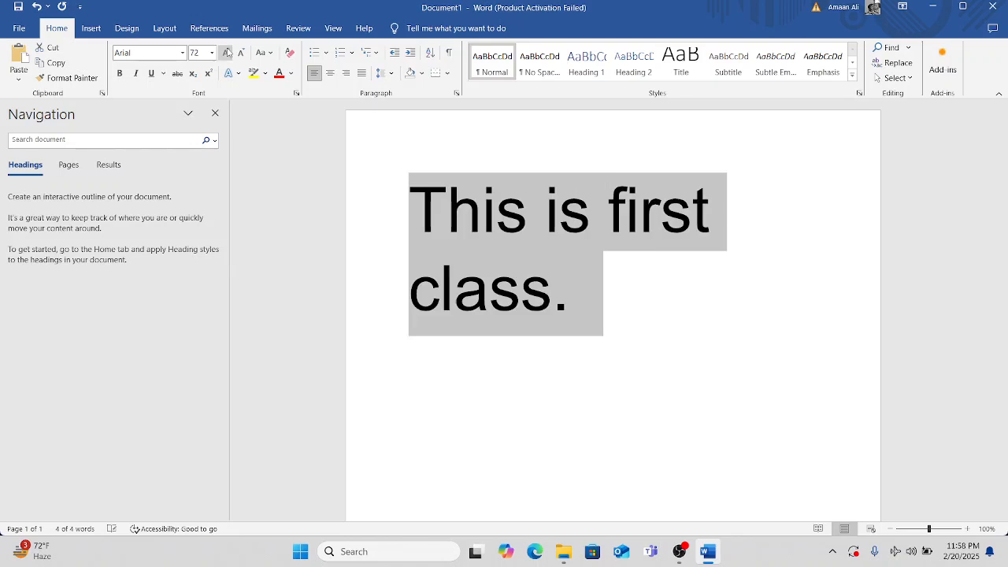
pyautogui.click(226, 53)
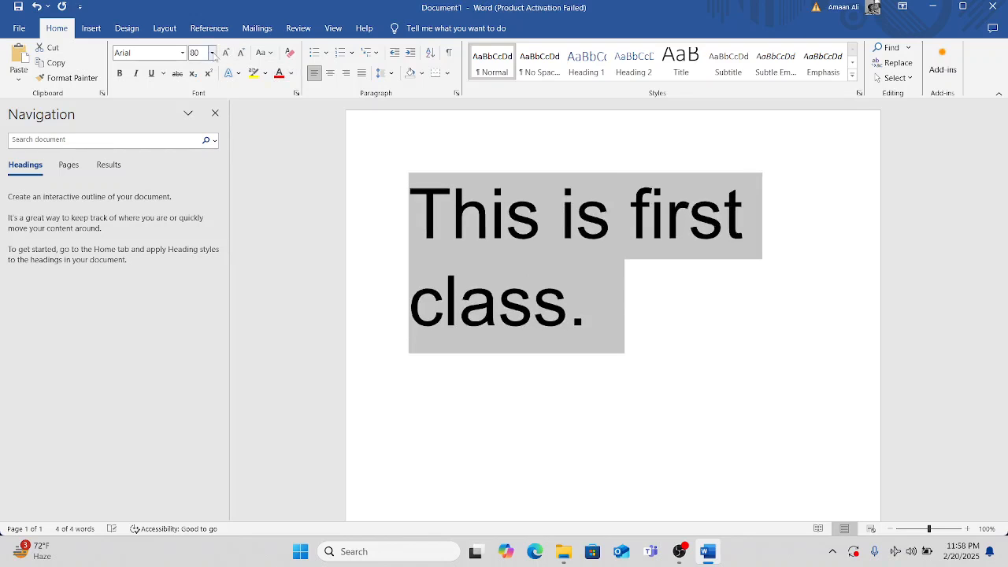
pyautogui.click(240, 53)
pyautogui.click(239, 54)
pyautogui.click(239, 54)
pyautogui.click(239, 54)
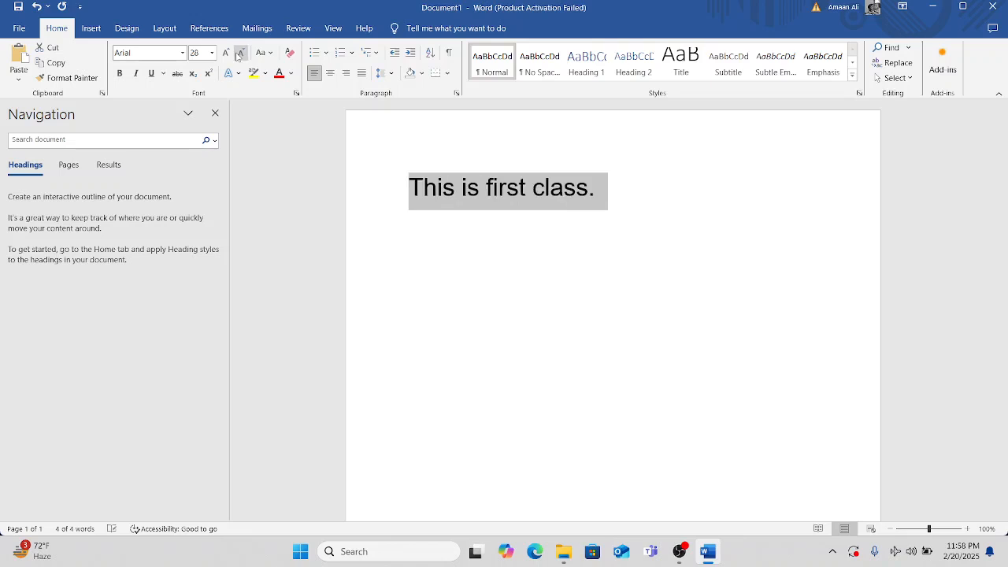
# Try bold and italic formatting on the selected sentence and remove both again.
pyautogui.click(122, 76)
pyautogui.click(122, 75)
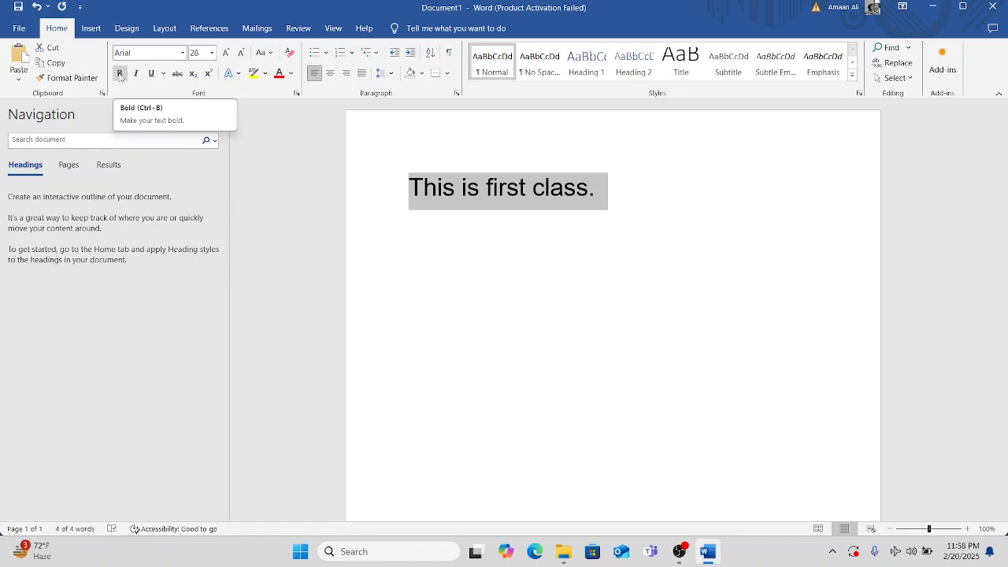
pyautogui.click(120, 74)
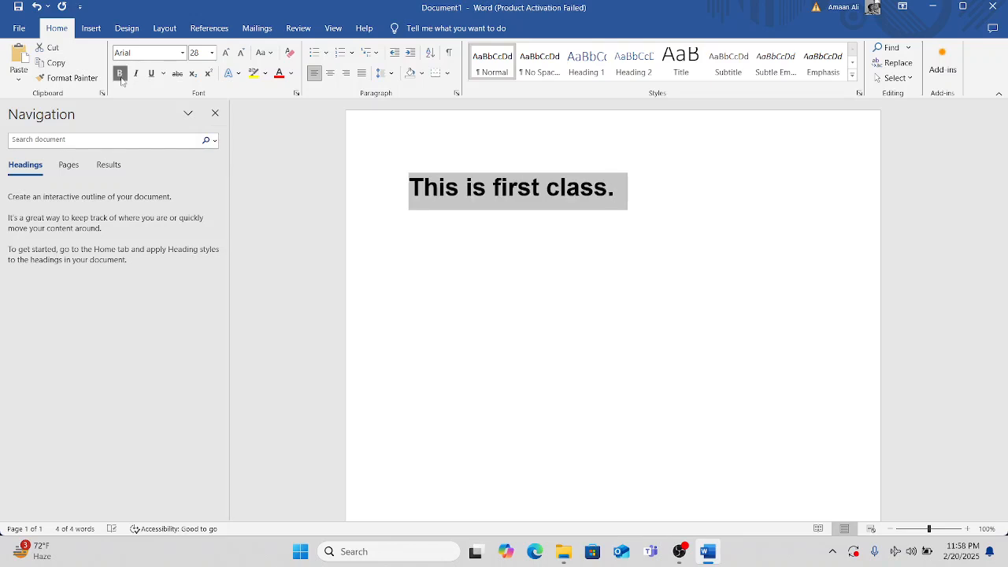
pyautogui.click(120, 75)
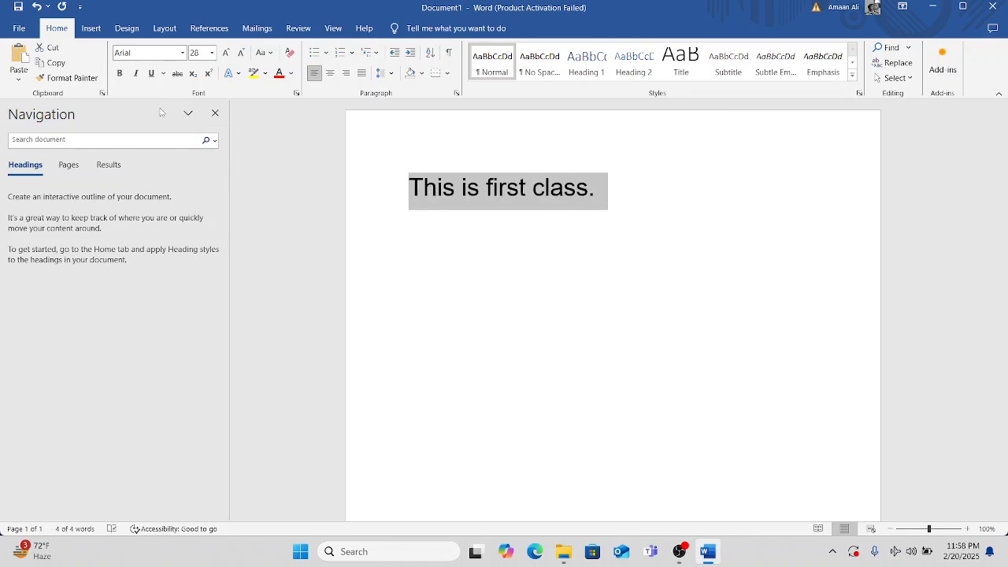
pyautogui.hotkey('ctrl', 'b')
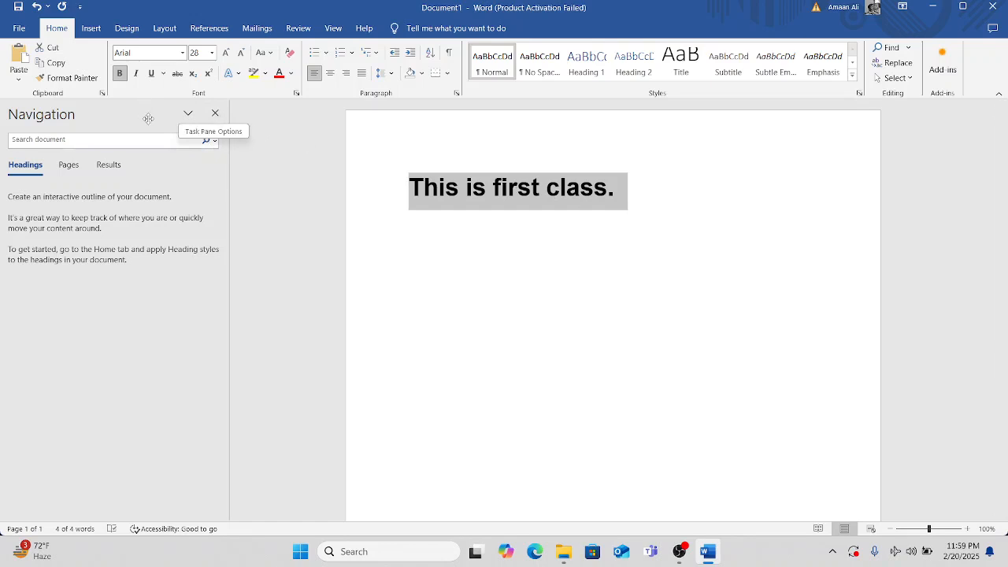
pyautogui.hotkey('ctrl', 'i')
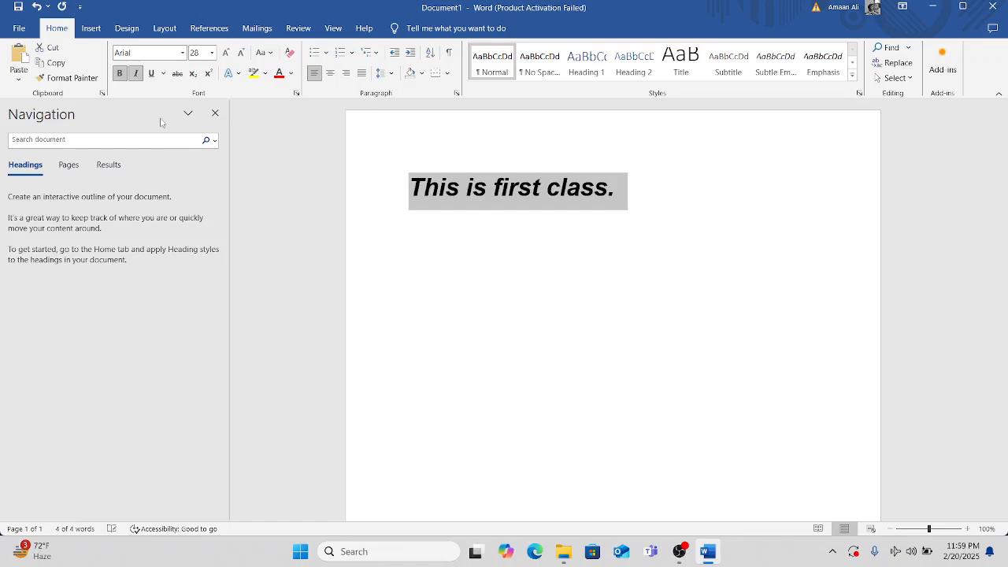
pyautogui.click(136, 74)
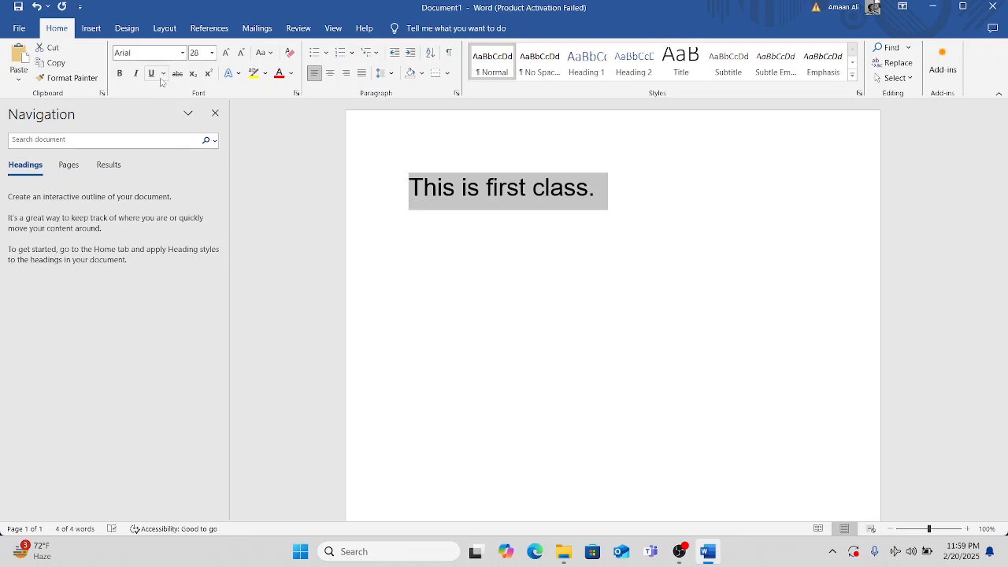
# Make the sentence bold and paste a copy of it on a new line below.
pyautogui.click(121, 74)
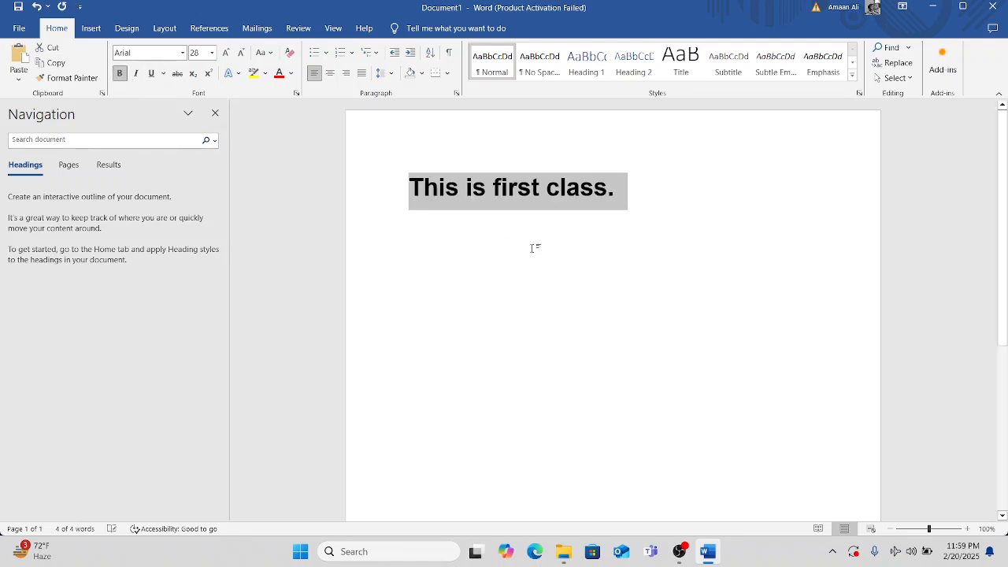
pyautogui.click(638, 208)
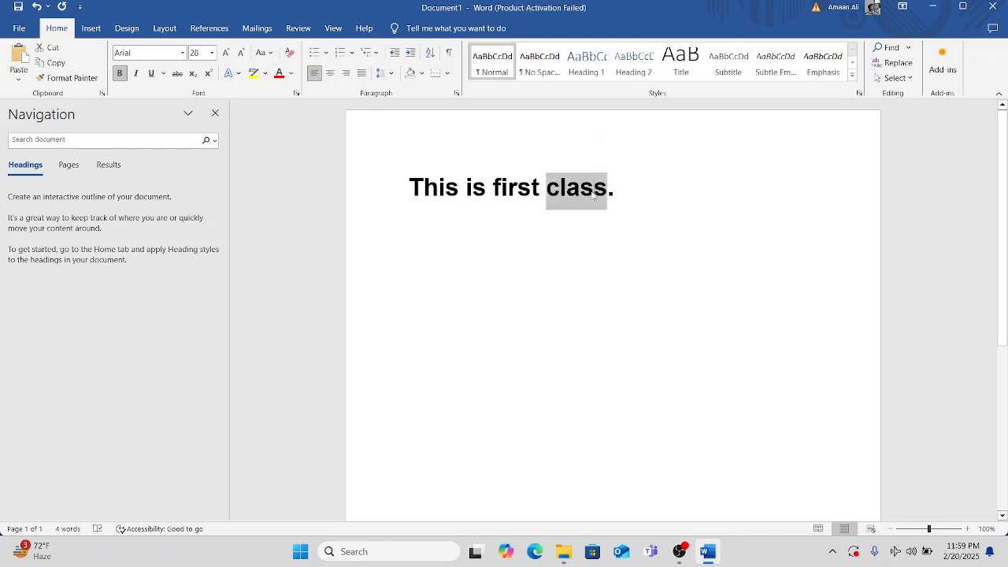
pyautogui.tripleClick(592, 191)
pyautogui.hotkey('ctrl', 'c')
pyautogui.click(628, 195)
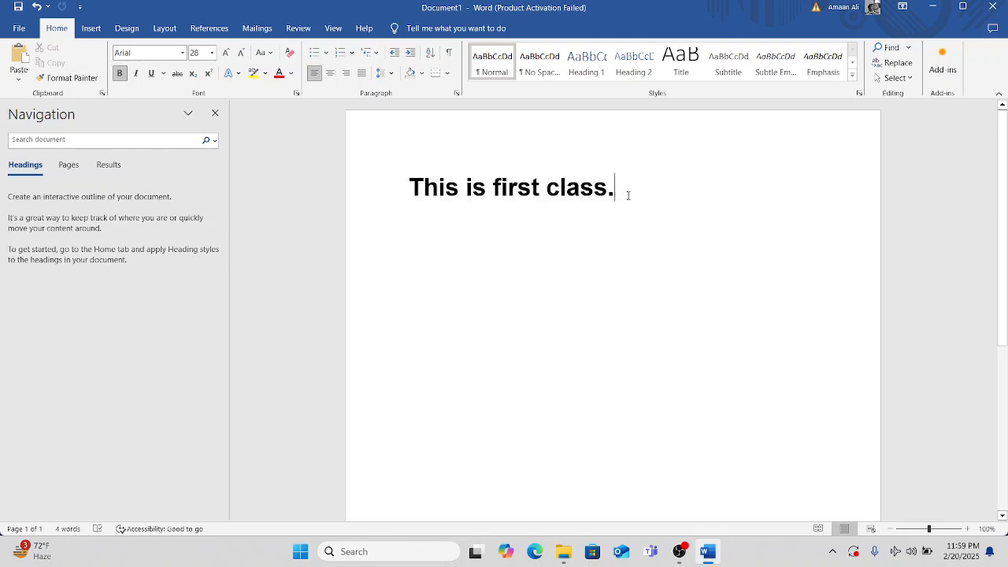
pyautogui.press('Return')
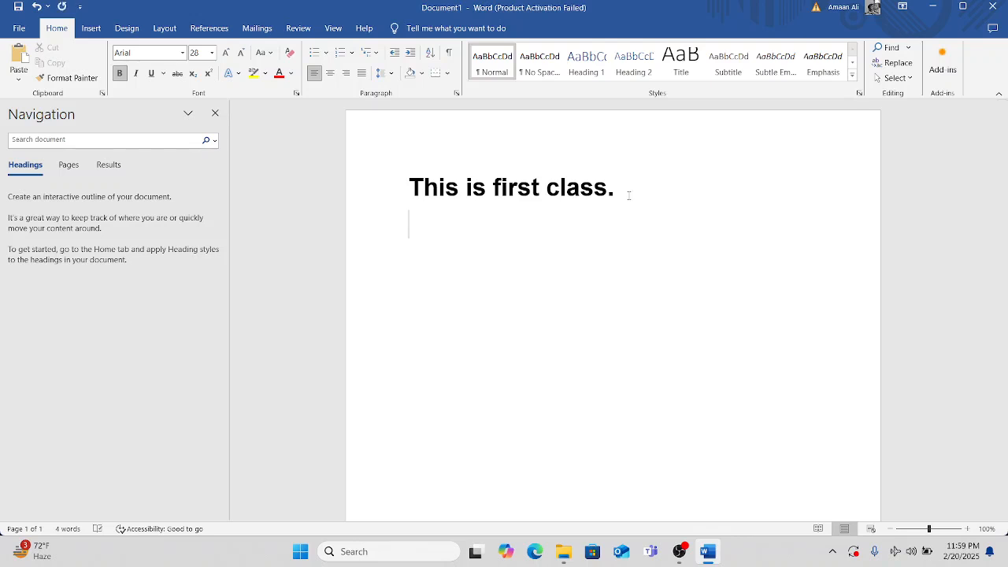
pyautogui.hotkey('ctrl', 'v')
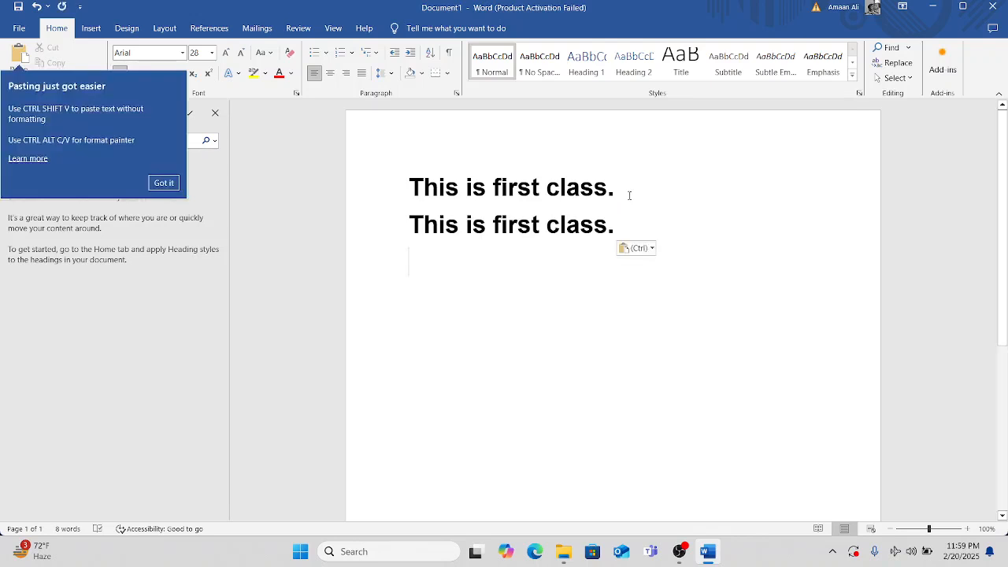
# Replace the word "first" with "Bold" in the upper sentence and with "Italic" in the lower one.
pyautogui.tripleClick(579, 228)
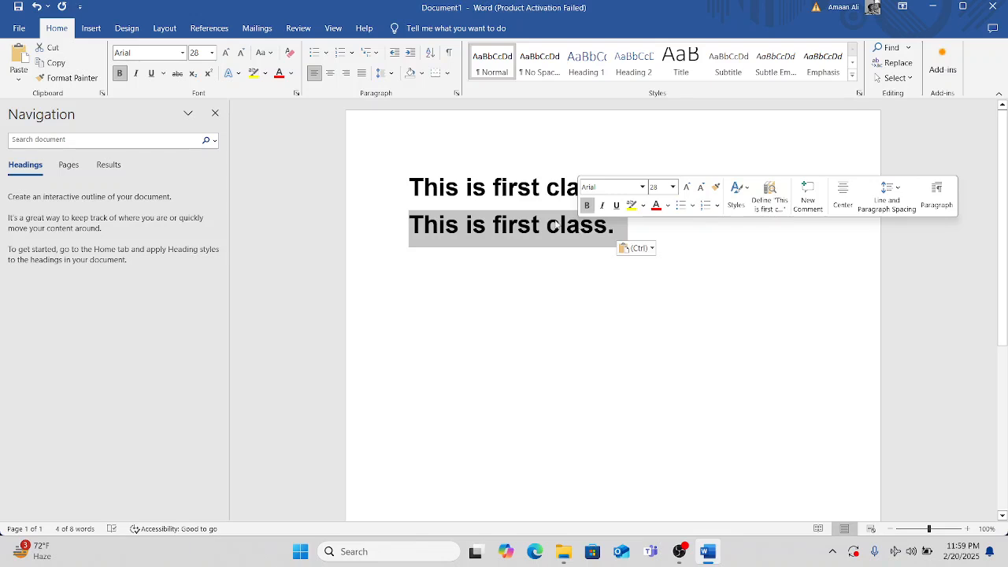
pyautogui.doubleClick(518, 190)
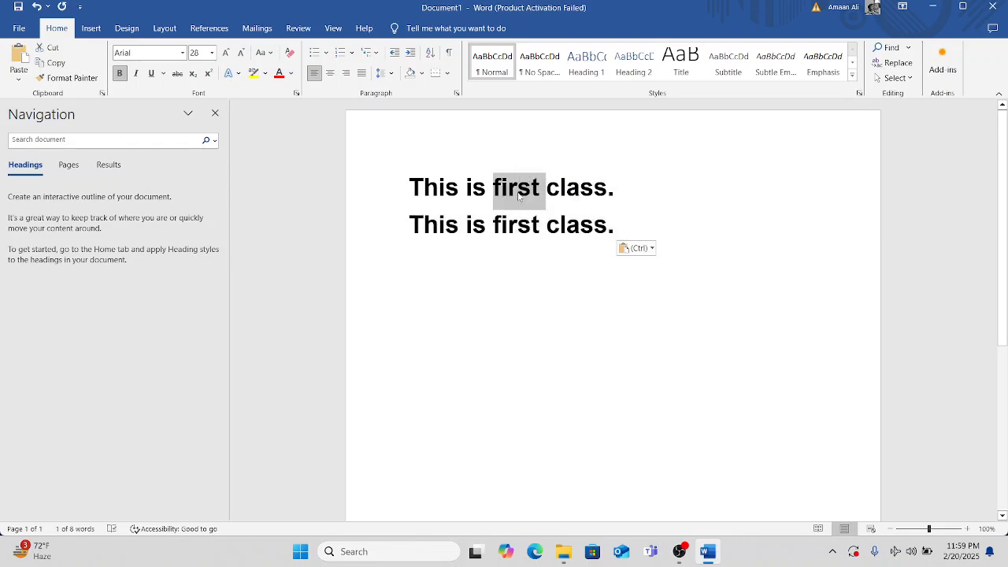
pyautogui.write('Bold')
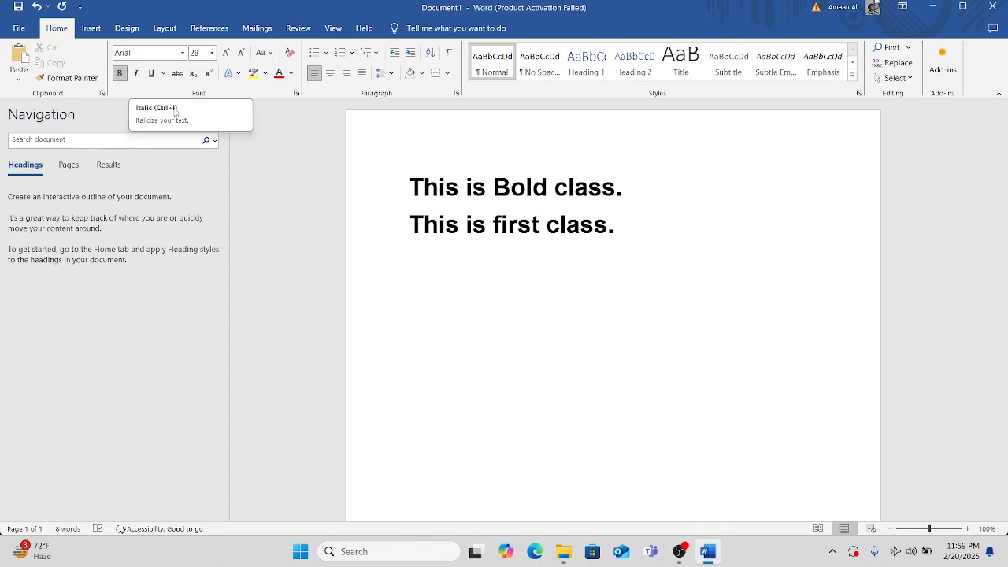
pyautogui.doubleClick(517, 226)
pyautogui.write('Ita')
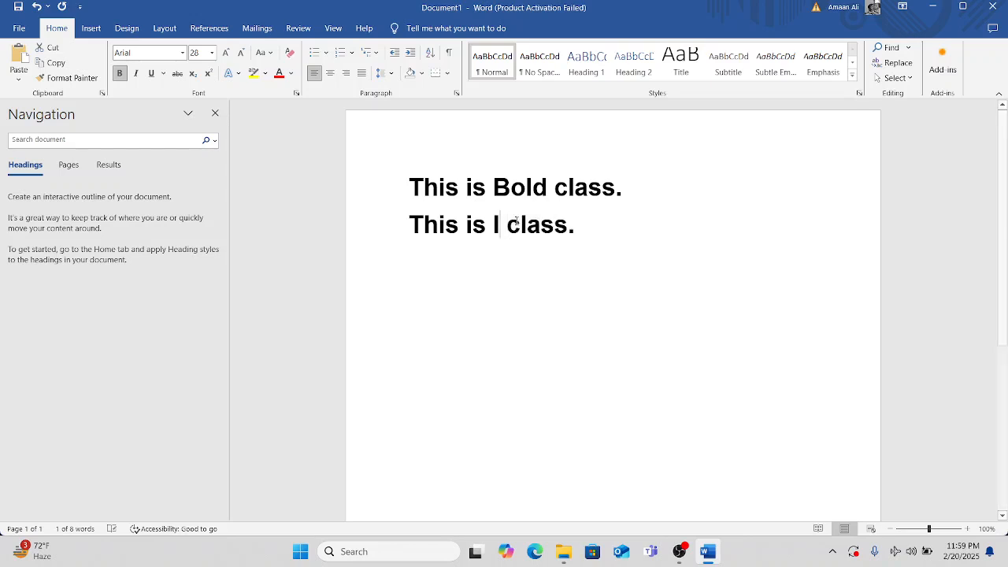
pyautogui.write('lic')
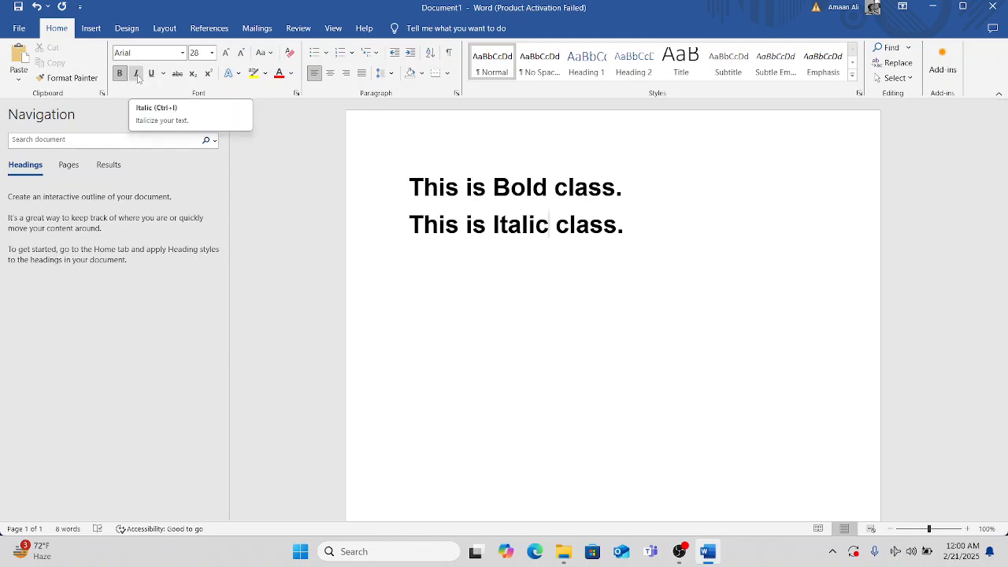
# Change the sentence "This is Italic class." from bold to italic formatting.
pyautogui.tripleClick(438, 231)
pyautogui.click(120, 73)
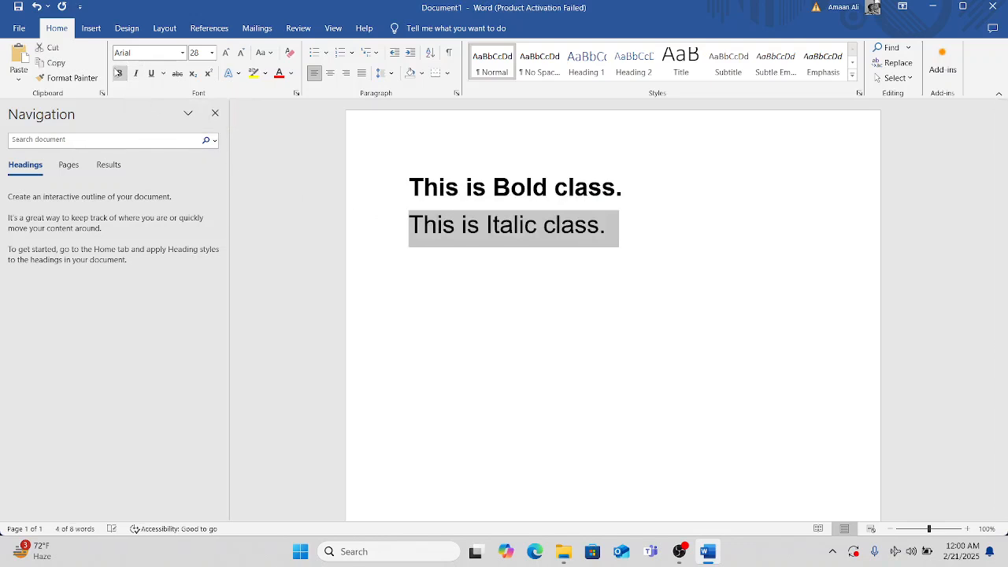
pyautogui.click(135, 73)
pyautogui.click(626, 231)
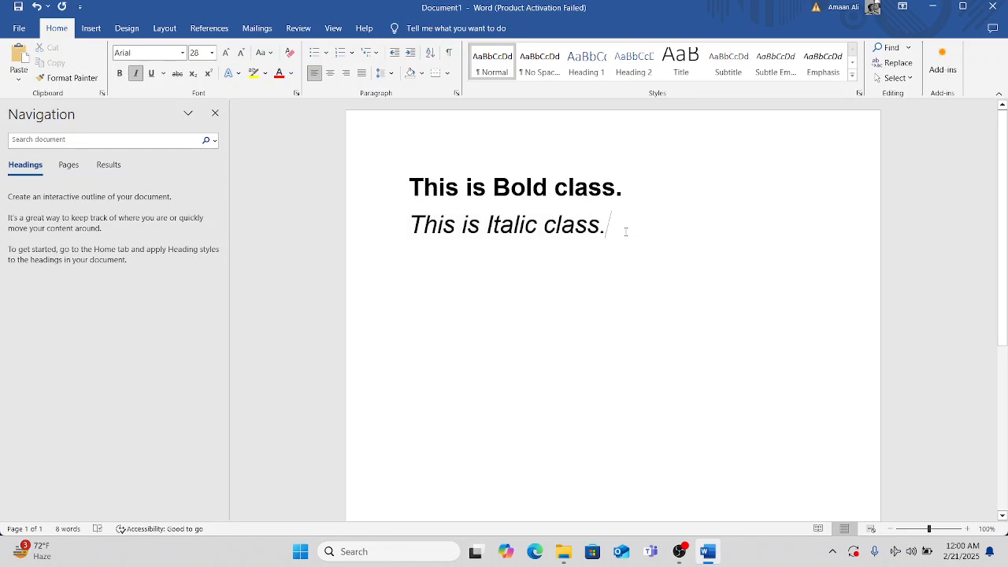
# Add the non-italic text "This is Underline" on a new line below the italic sentence.
pyautogui.press('Return')
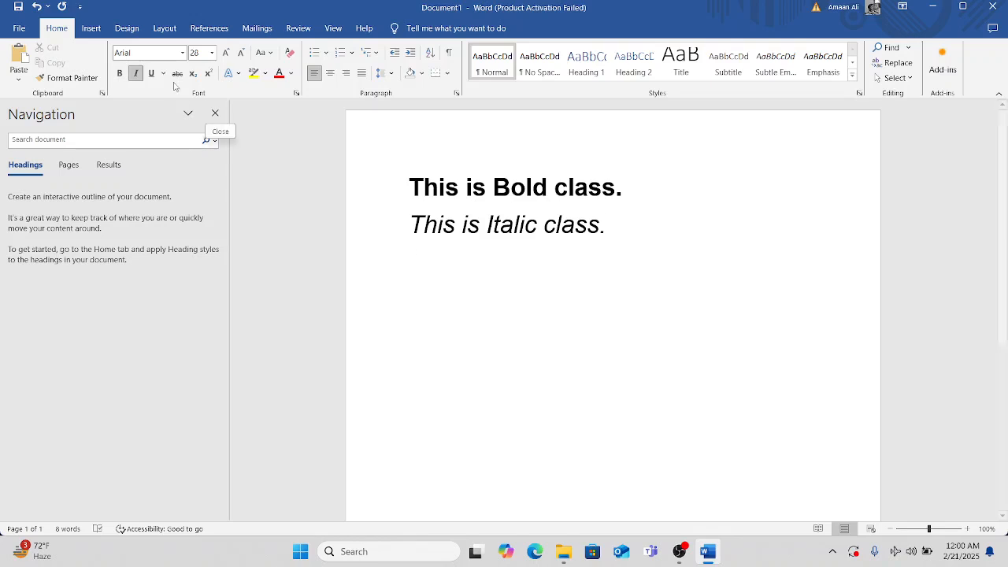
pyautogui.hotkey('ctrl', 'i')
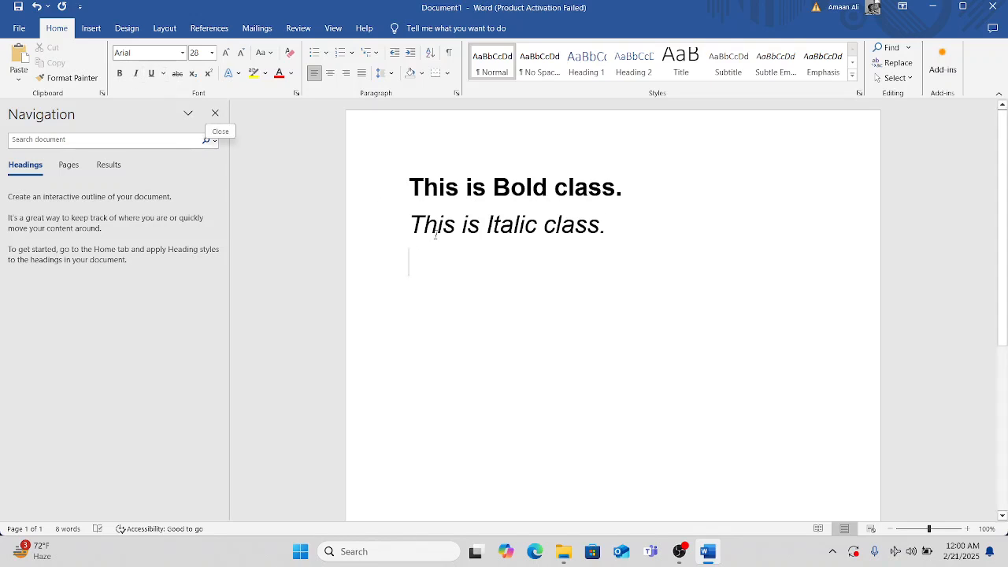
pyautogui.write('Ths')
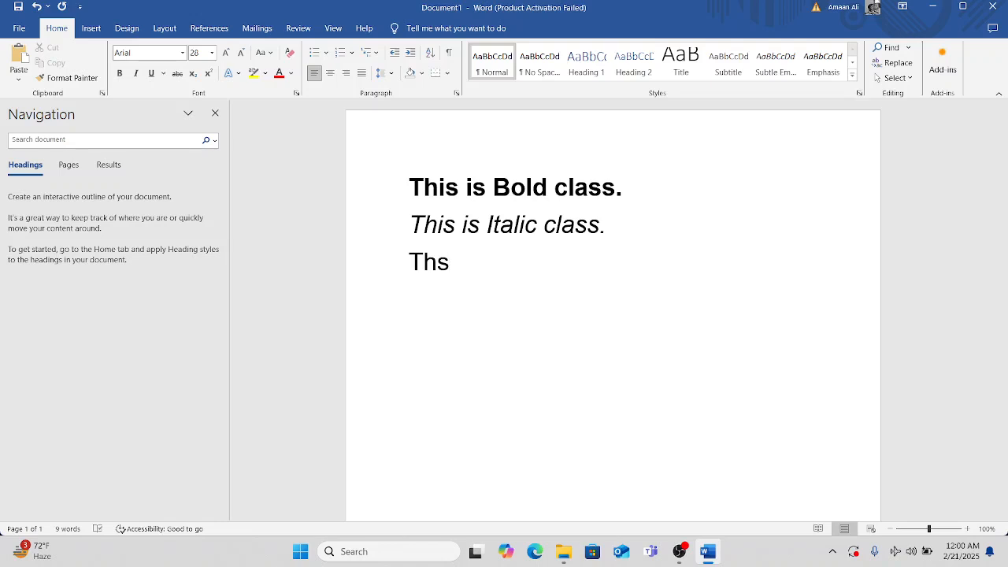
pyautogui.press('BackSpace')
pyautogui.write('is is ')
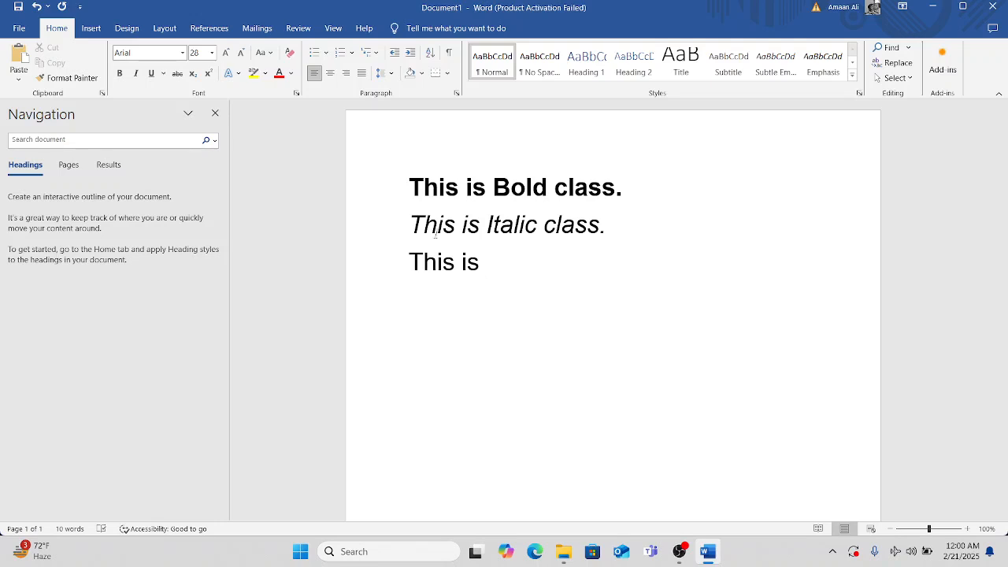
pyautogui.write('Underlin')
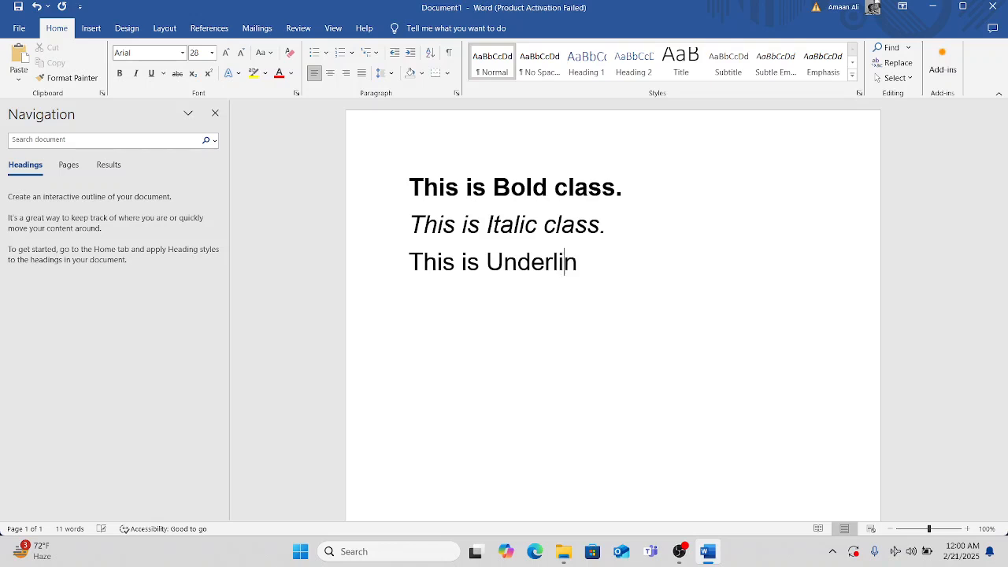
pyautogui.write('e')
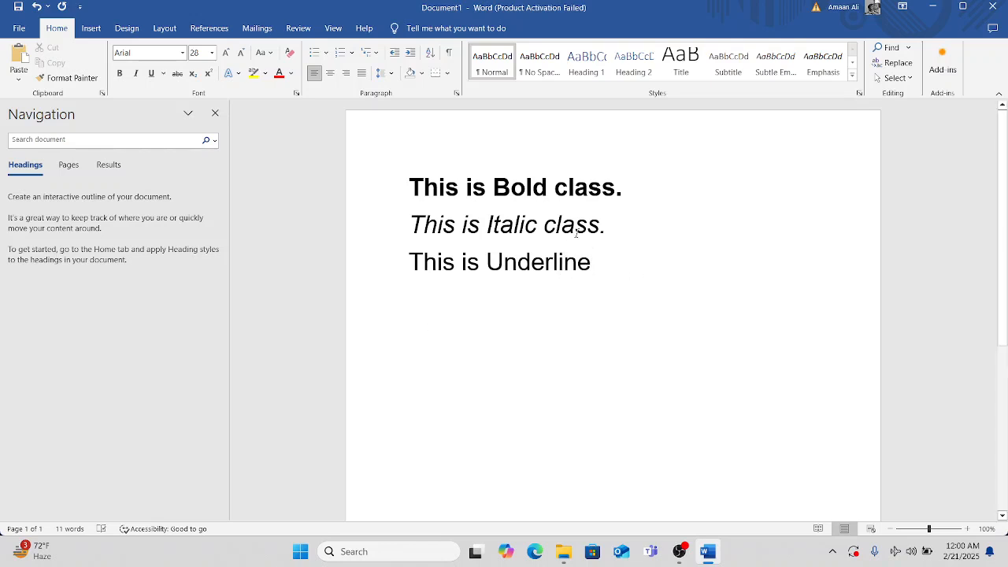
# Delete the word "class" from both the italic and the bold sentence.
pyautogui.doubleClick(577, 228)
pyautogui.press('BackSpace')
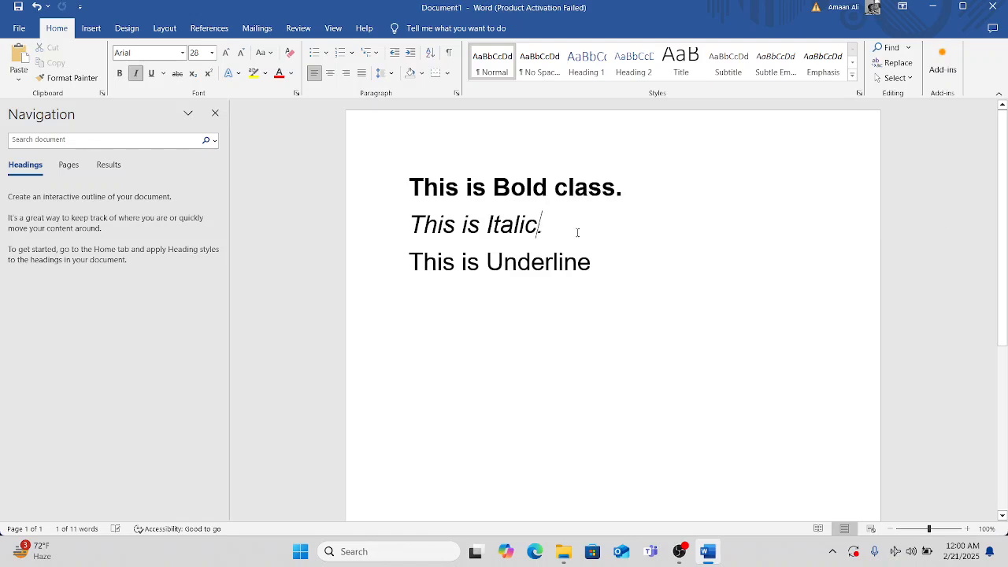
pyautogui.tripleClick(581, 194)
pyautogui.doubleClick(580, 193)
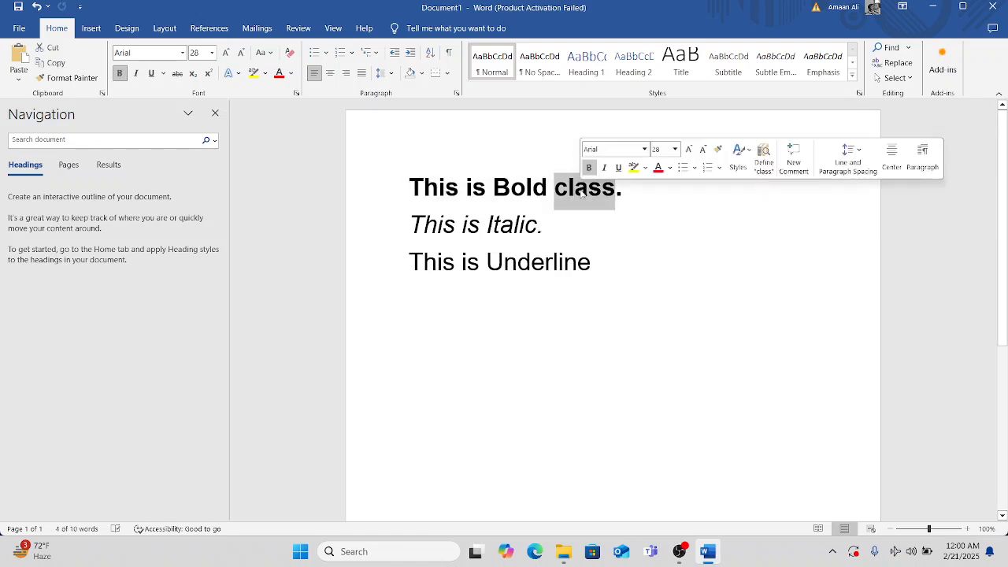
pyautogui.press('BackSpace')
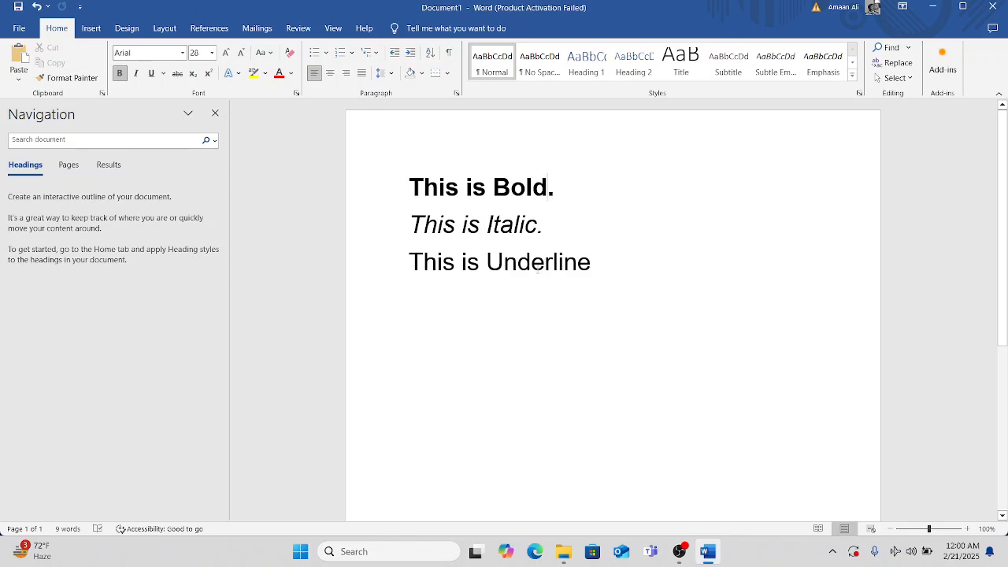
# End the sentence "This is Underline" with a period.
pyautogui.doubleClick(537, 270)
pyautogui.tripleClick(537, 271)
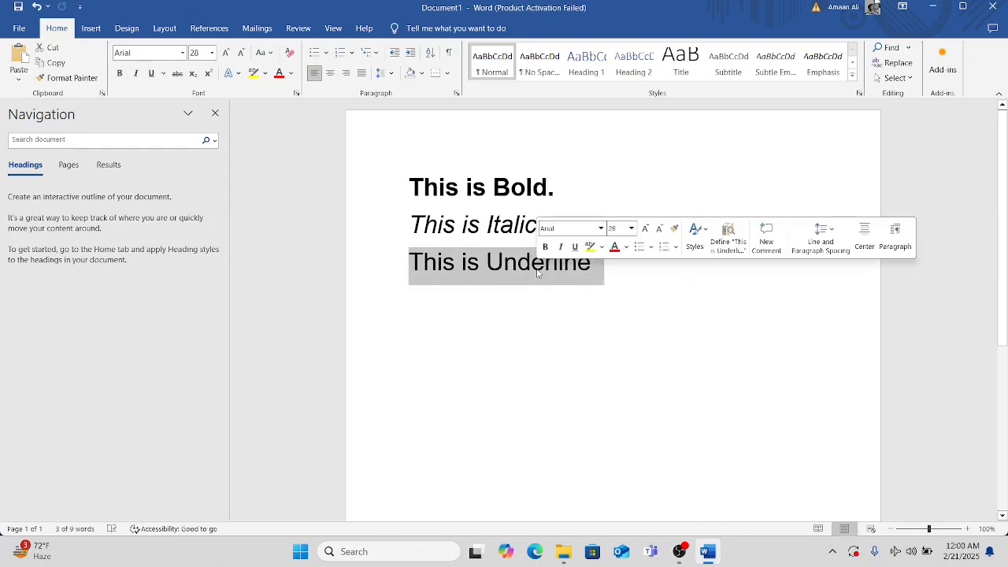
pyautogui.click(595, 270)
pyautogui.write('.')
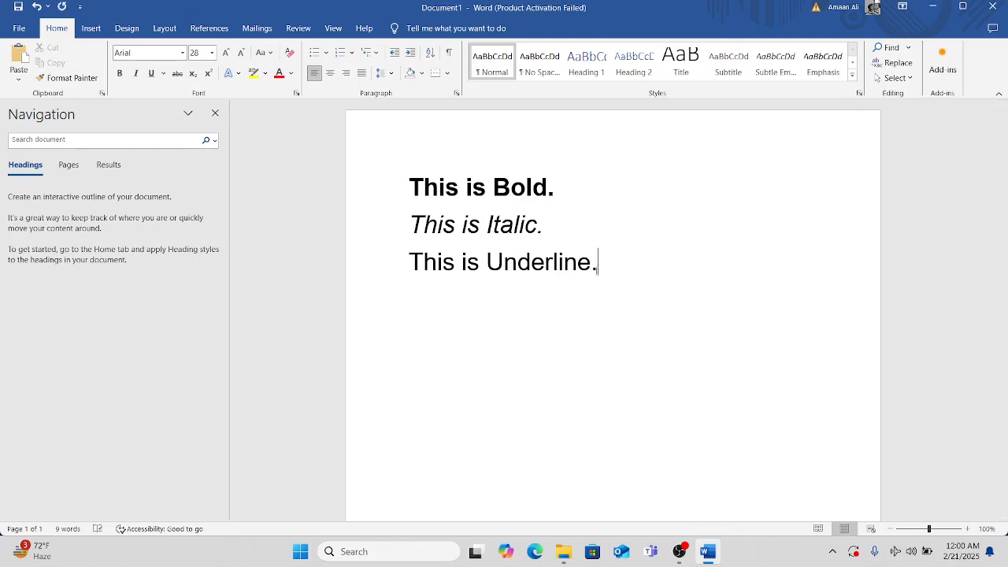
# Underline the whole sentence "This is Underline." with the thick line style.
pyautogui.moveTo(600, 270); pyautogui.dragTo(408, 270)
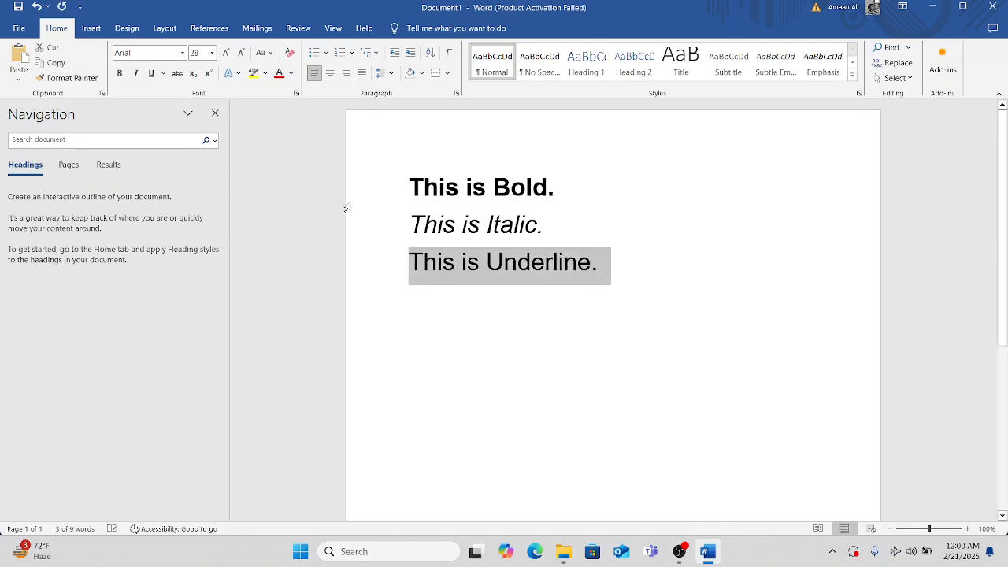
pyautogui.click(151, 73)
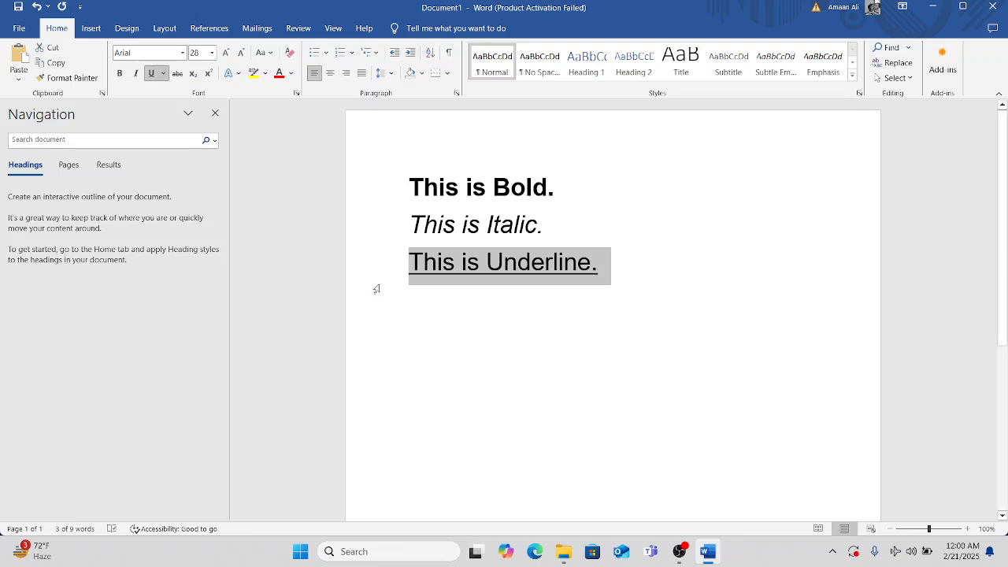
pyautogui.click(163, 73)
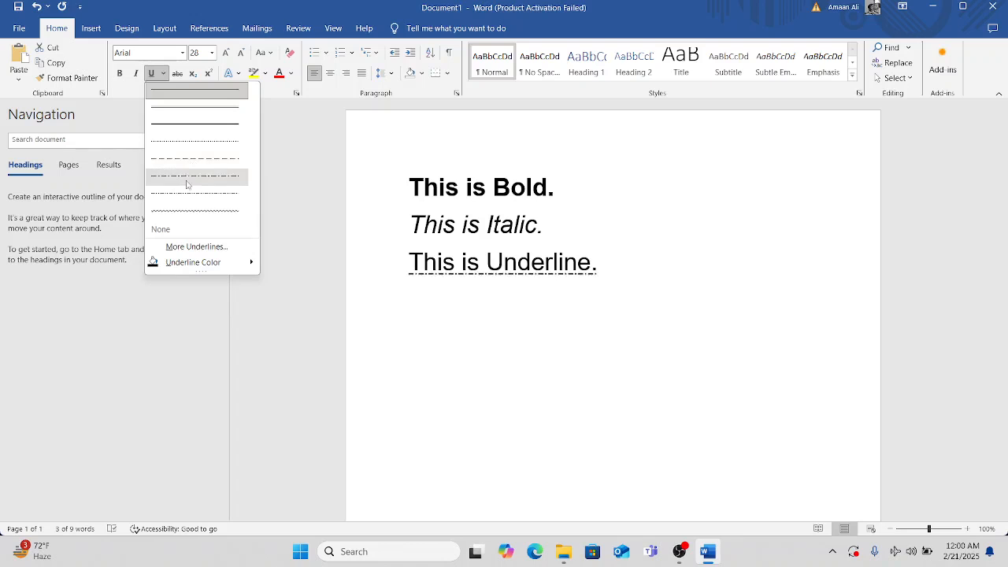
pyautogui.click(197, 123)
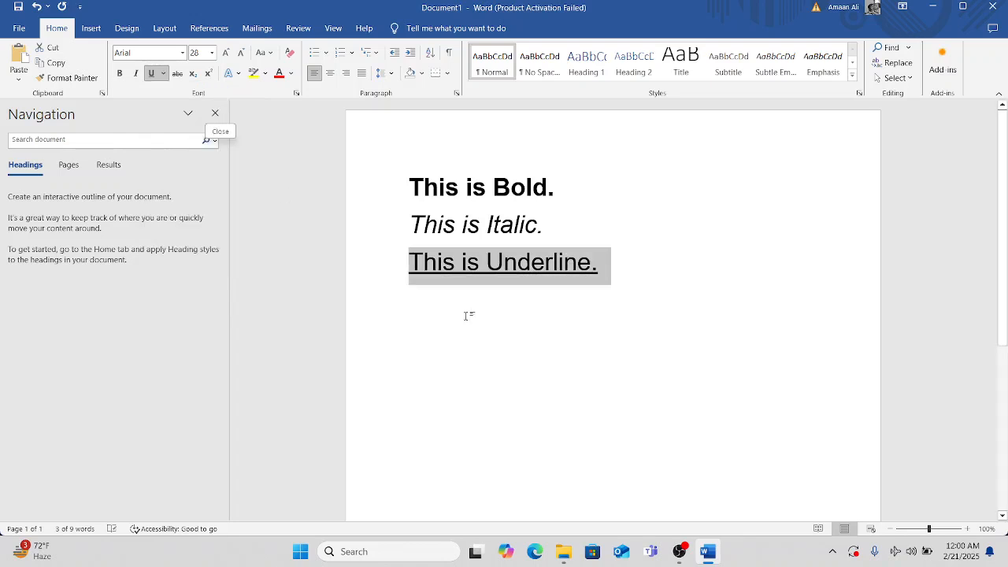
# Change the underline color of "This is Underline." to a green theme shade and deselect the sentence.
pyautogui.click(164, 73)
pyautogui.moveTo(225, 264)
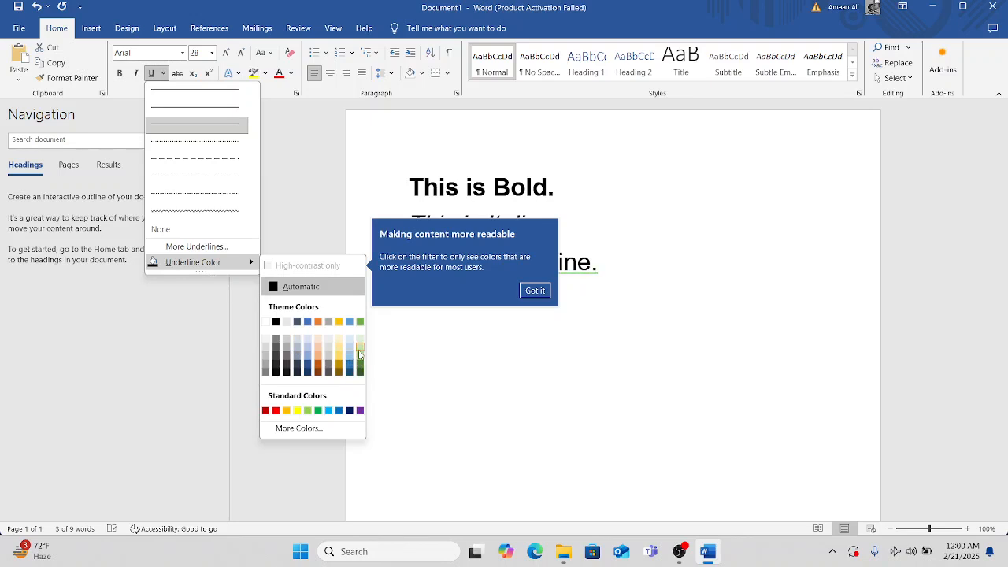
pyautogui.click(360, 359)
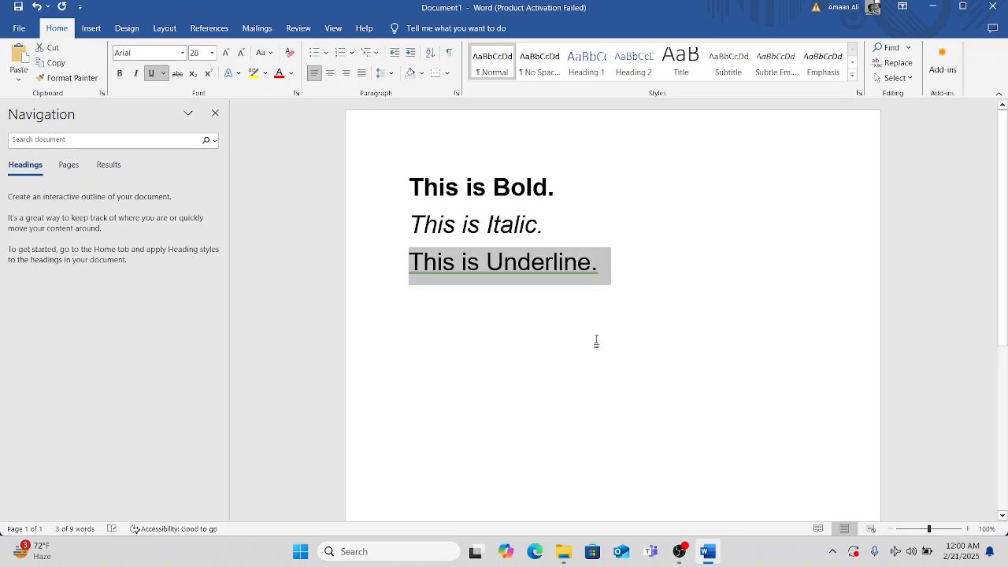
pyautogui.click(534, 342)
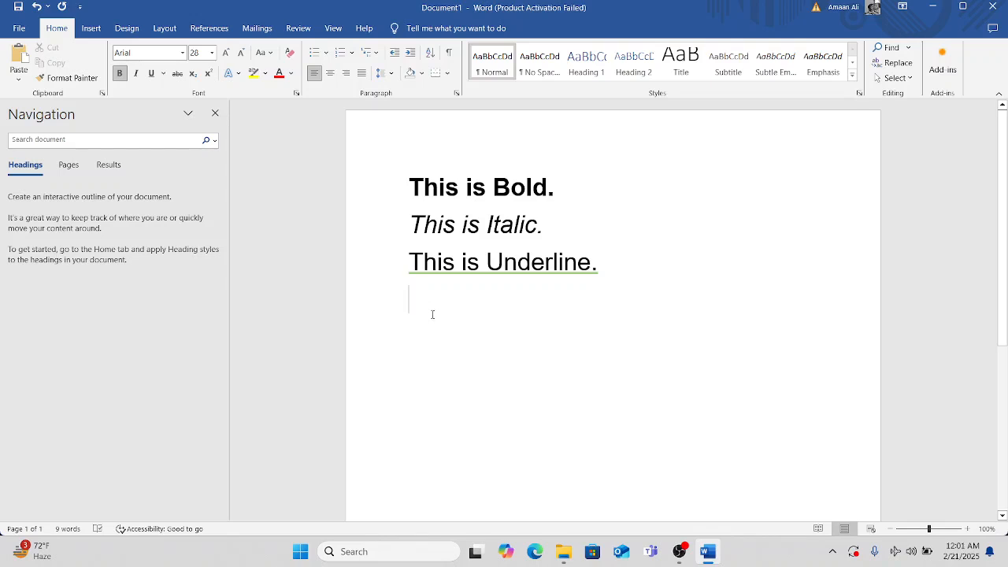
# Enter =rand() below the underlined sentence, leaving a blank line between, and generate sample paragraphs from it.
pyautogui.scroll(-1, 433, 314)
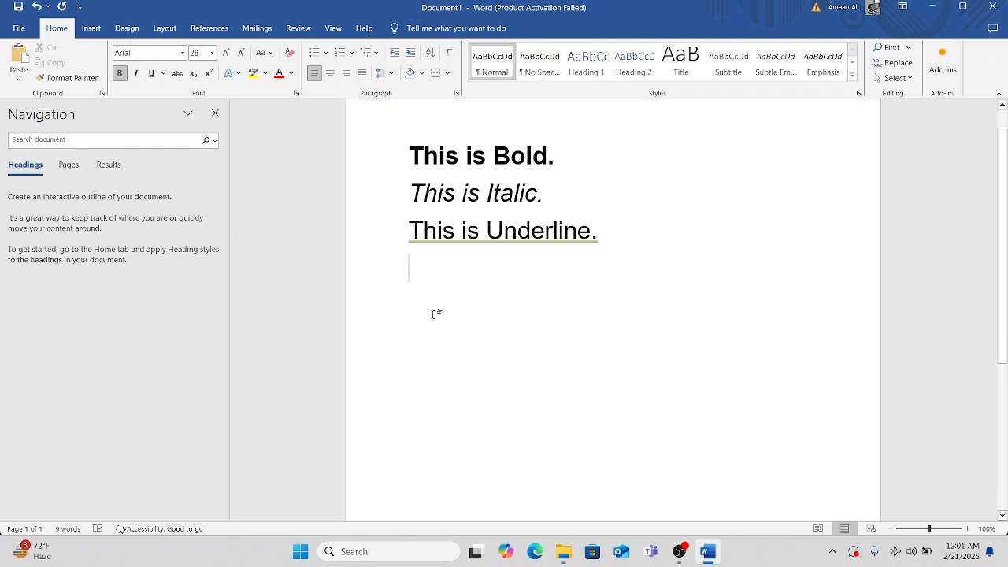
pyautogui.press('Return')
pyautogui.write('=rand')
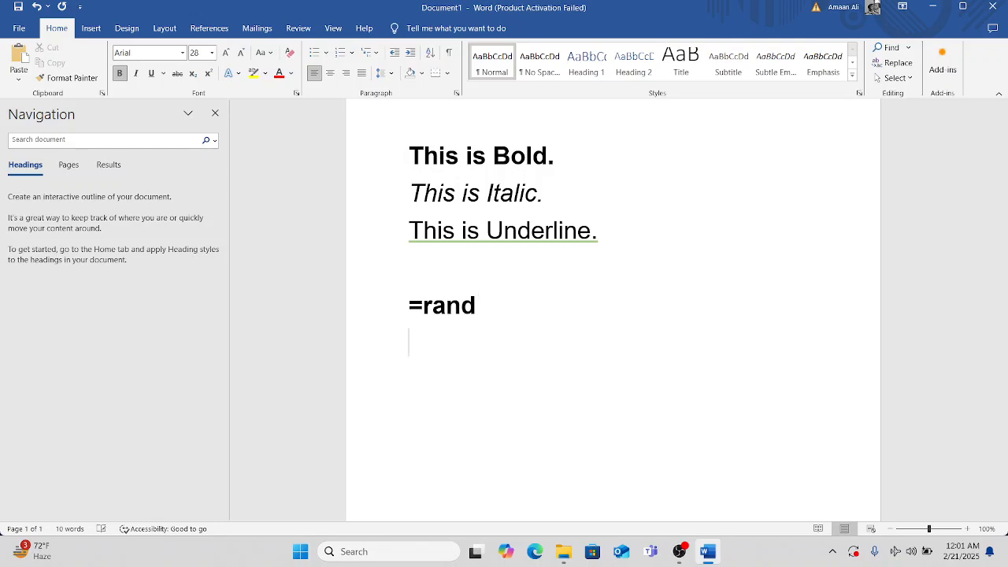
pyautogui.press('BackSpace')
pyautogui.write('9')
pyautogui.press('BackSpace')
pyautogui.write('()')
pyautogui.press('Return')
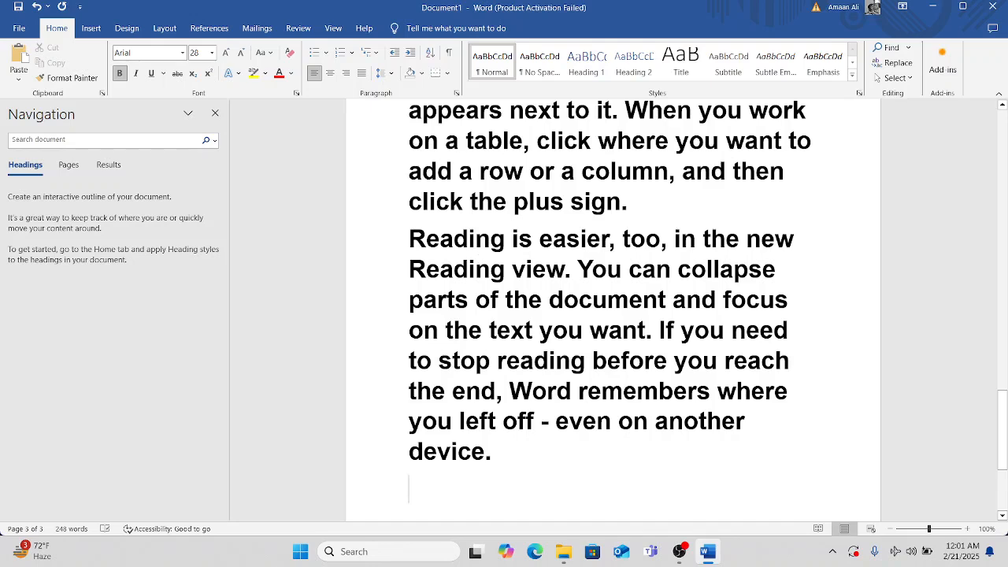
# Undo the generated sample paragraphs and remove the bold formatting from the =rand() line.
pyautogui.scroll(8, 613, 310)
pyautogui.hotkey('ctrl', 'z')
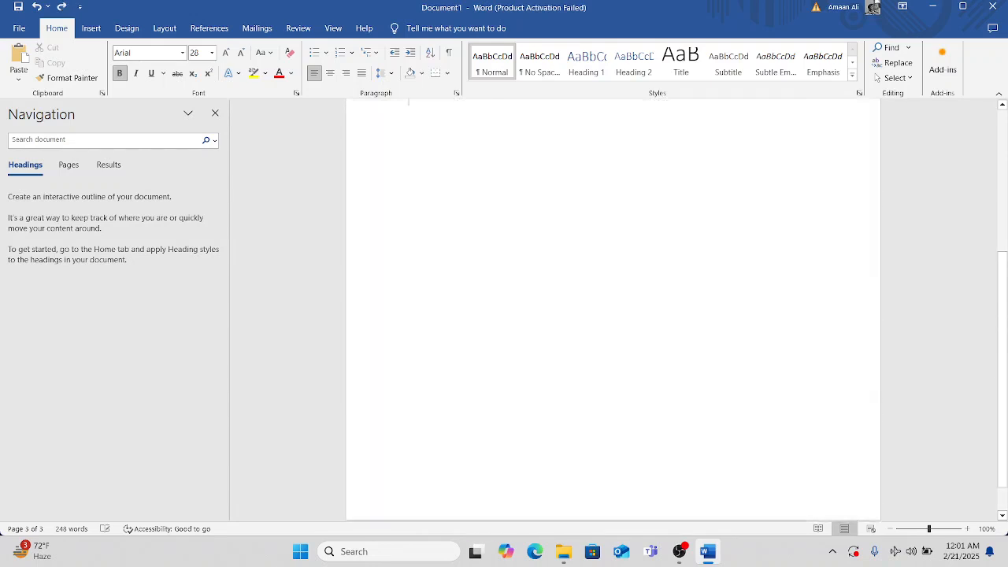
pyautogui.scroll(3, 483, 100)
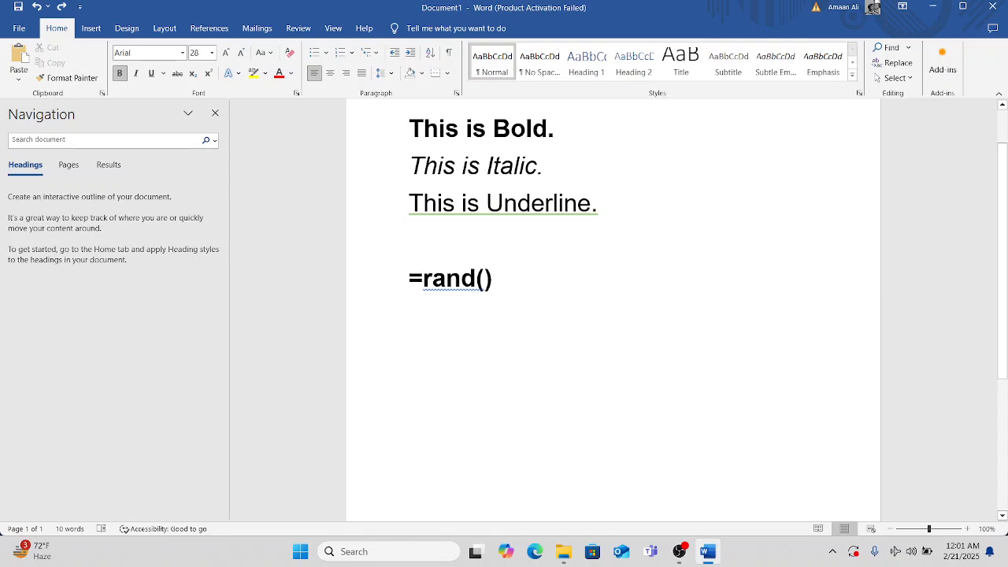
pyautogui.tripleClick(468, 281)
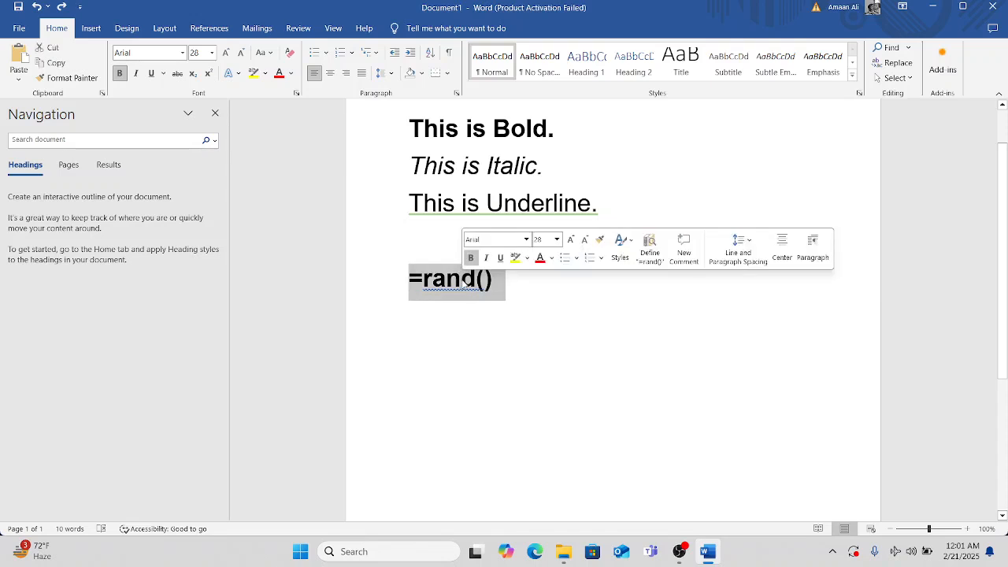
pyautogui.click(120, 73)
pyautogui.click(495, 282)
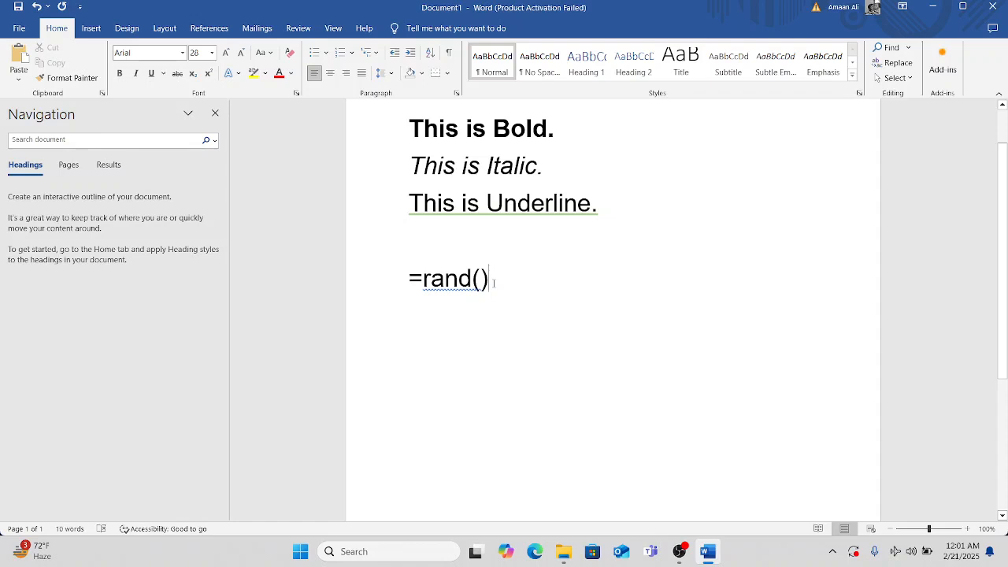
# Re-enter the closing parenthesis of =rand() and generate the sample paragraphs in regular weight.
pyautogui.press('BackSpace')
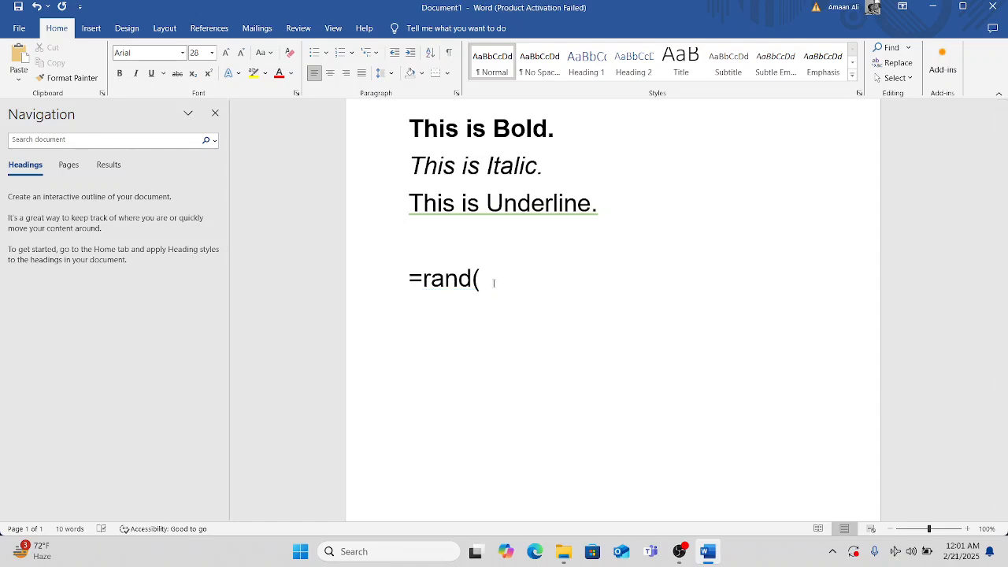
pyautogui.write(')')
pyautogui.press('Return')
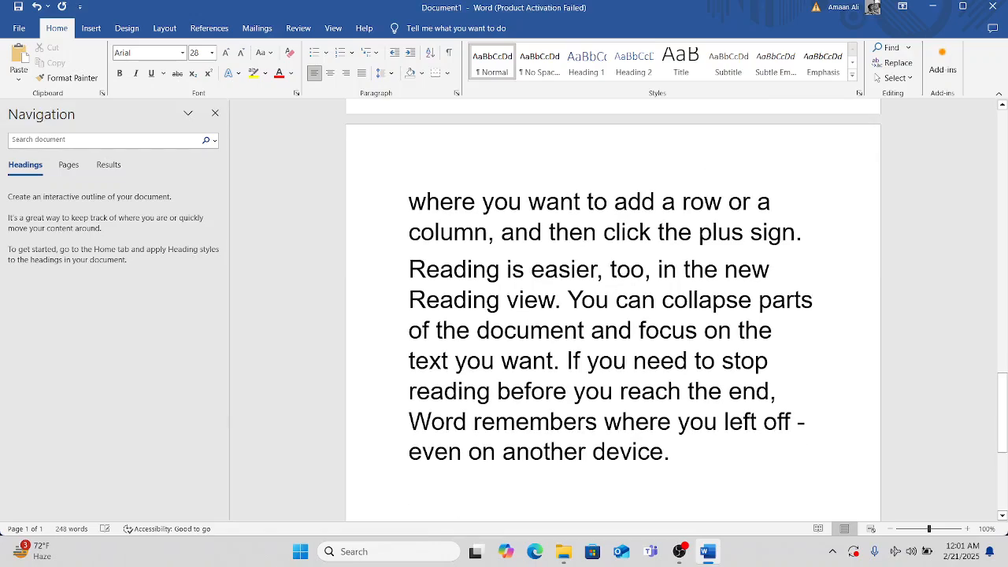
# Zoom out to 60% and look through the generated sample paragraphs across the document's pages.
pyautogui.scroll(10, 498, 283)
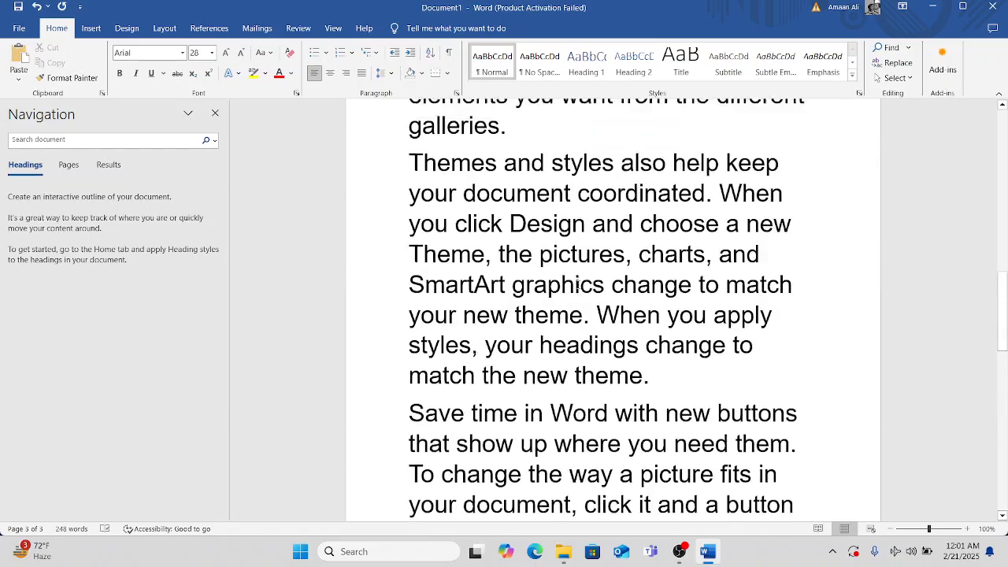
pyautogui.scroll(4, 578, 284)
pyautogui.scroll(-6, 578, 285)
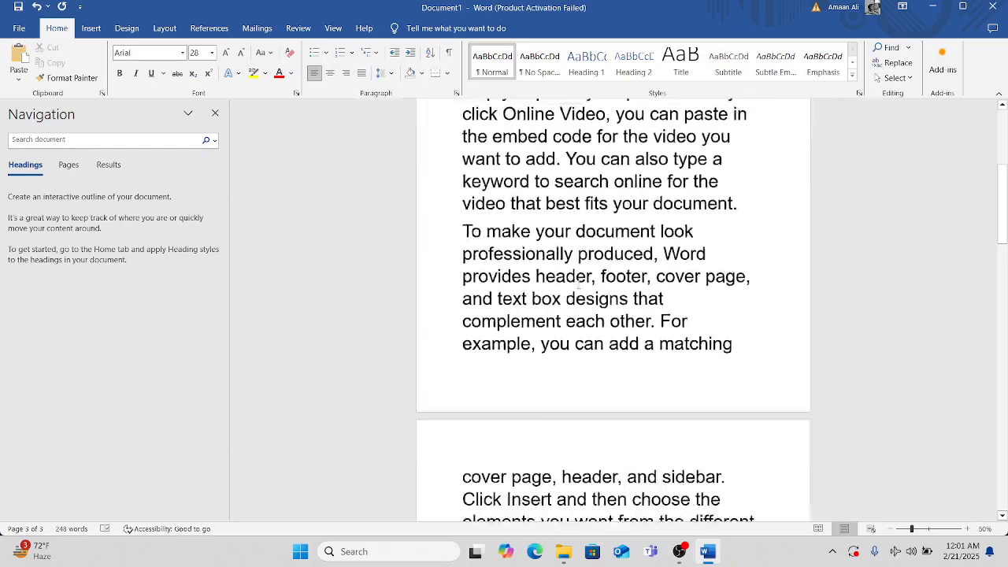
pyautogui.scroll(2, 578, 285)
pyautogui.scroll(-3, 578, 284)
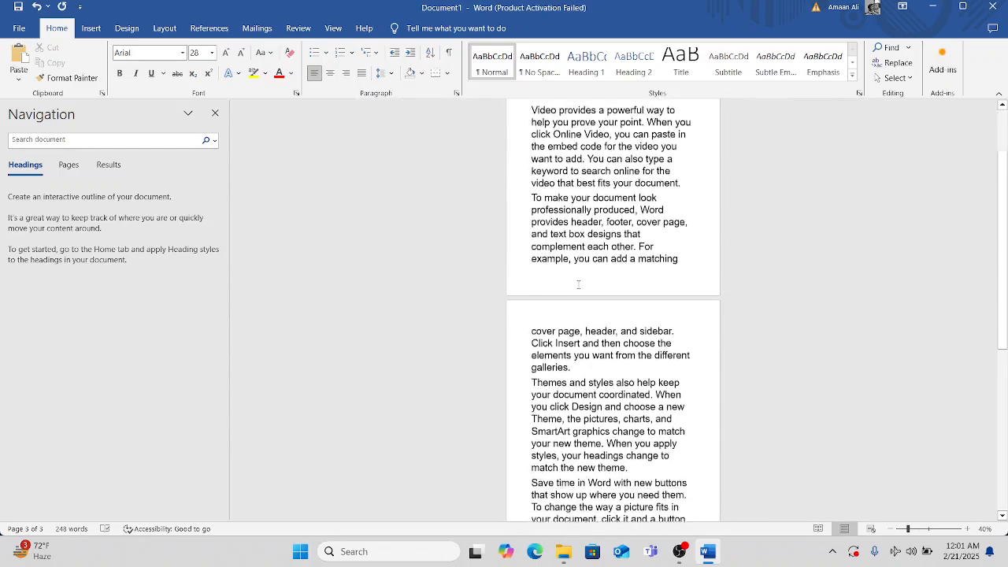
pyautogui.scroll(4, 579, 284)
pyautogui.scroll(-1, 579, 285)
pyautogui.scroll(3, 579, 284)
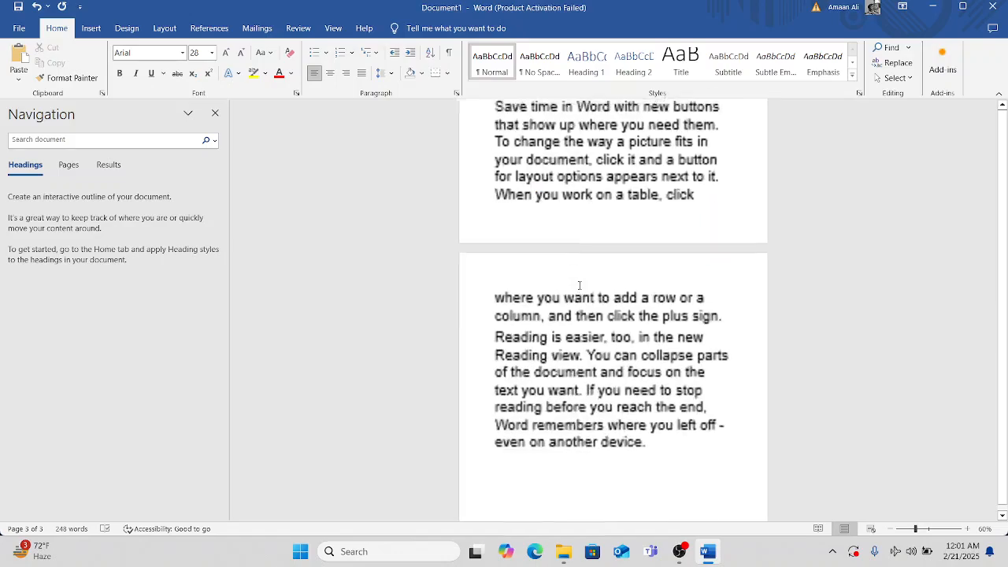
pyautogui.scroll(7, 579, 285)
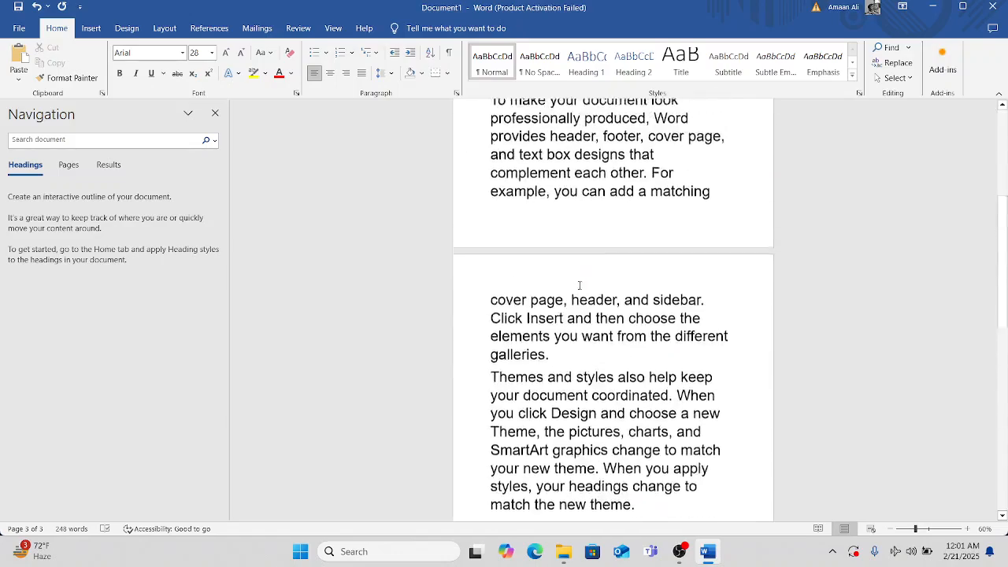
pyautogui.scroll(4, 579, 286)
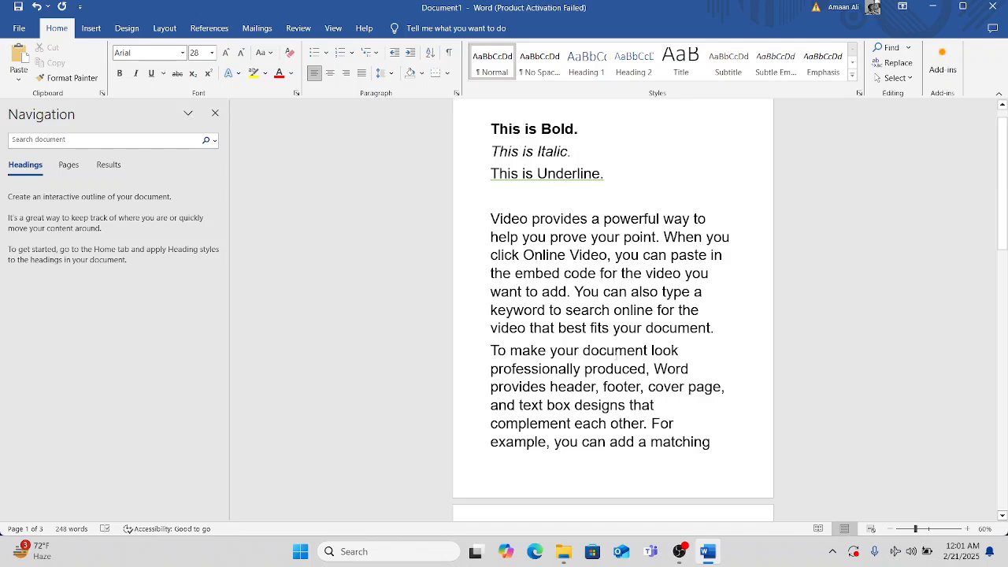
pyautogui.scroll(-10, 616, 356)
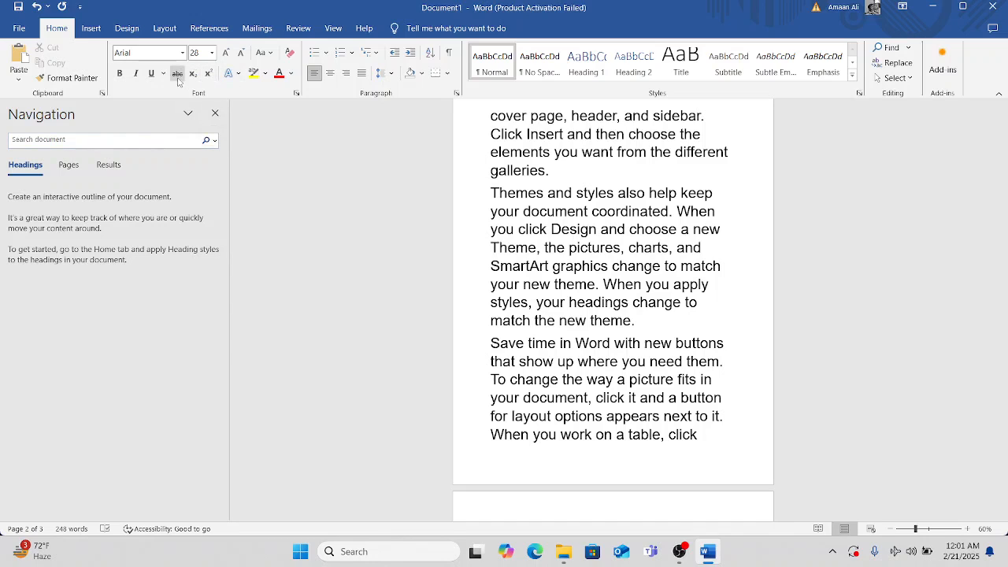
pyautogui.scroll(3, 699, 329)
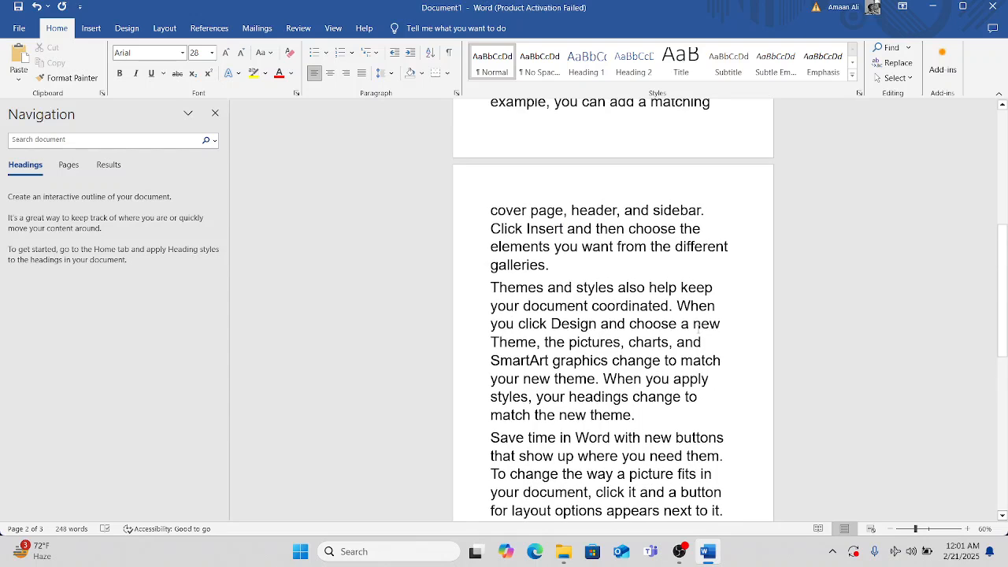
# Strike through the words "footer, cover page" in the paragraph beginning "To make your document look professionally produced".
pyautogui.scroll(6, 699, 329)
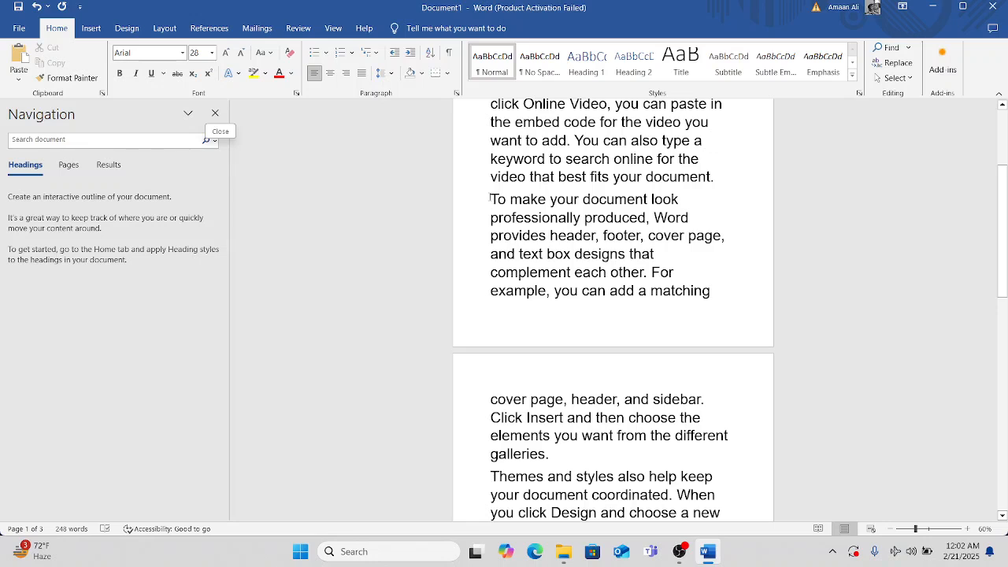
pyautogui.moveTo(490, 199); pyautogui.dragTo(645, 272)
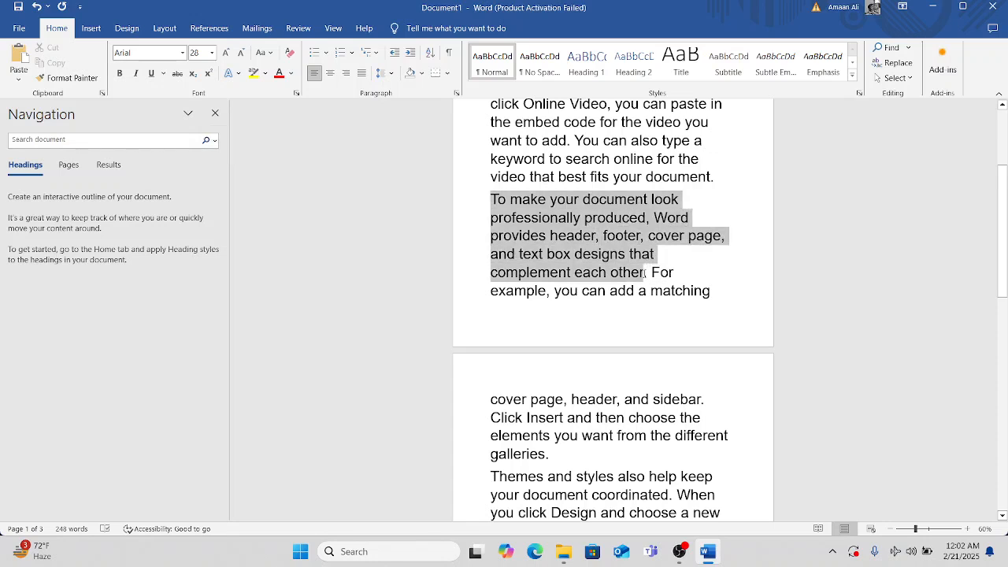
pyautogui.click(539, 235)
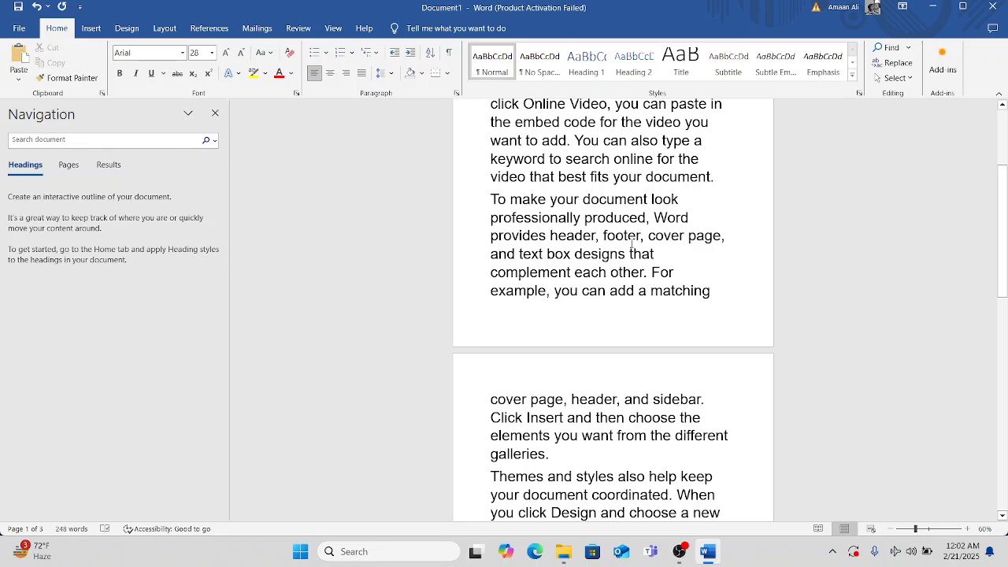
pyautogui.moveTo(604, 236); pyautogui.dragTo(719, 244)
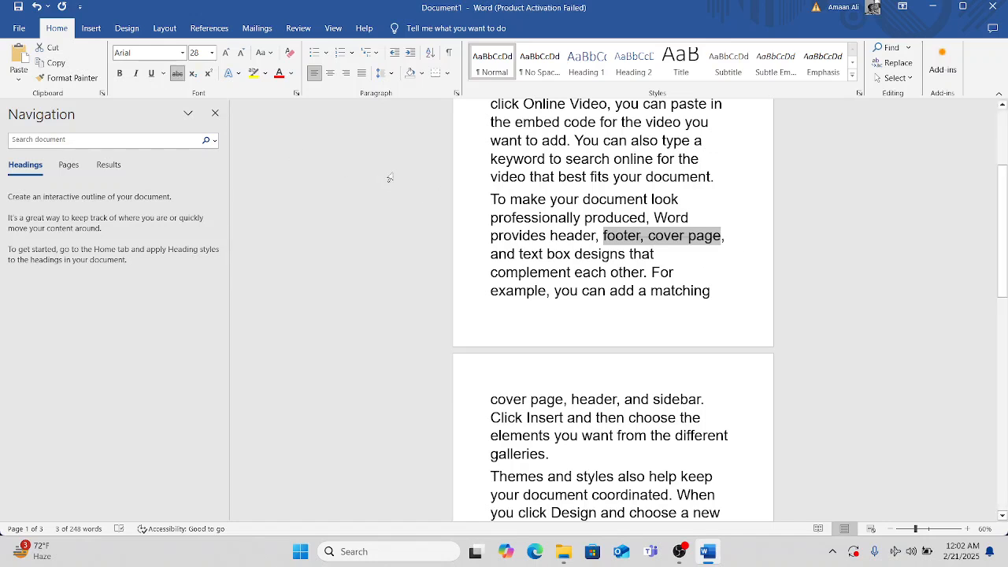
pyautogui.click(799, 245)
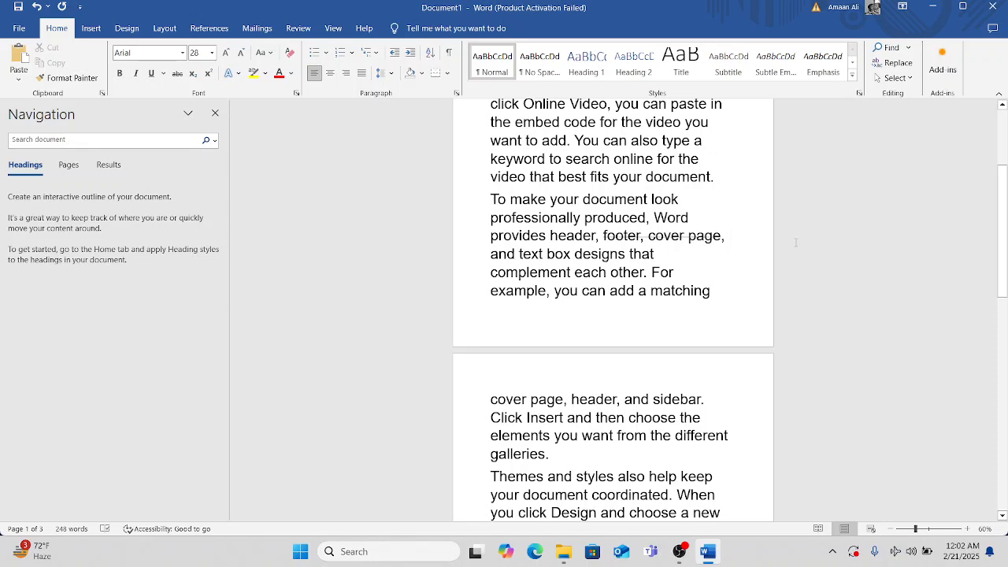
# Enter H2O in bold on the empty line below the last generated paragraph at the document's end.
pyautogui.scroll(-5, 797, 242)
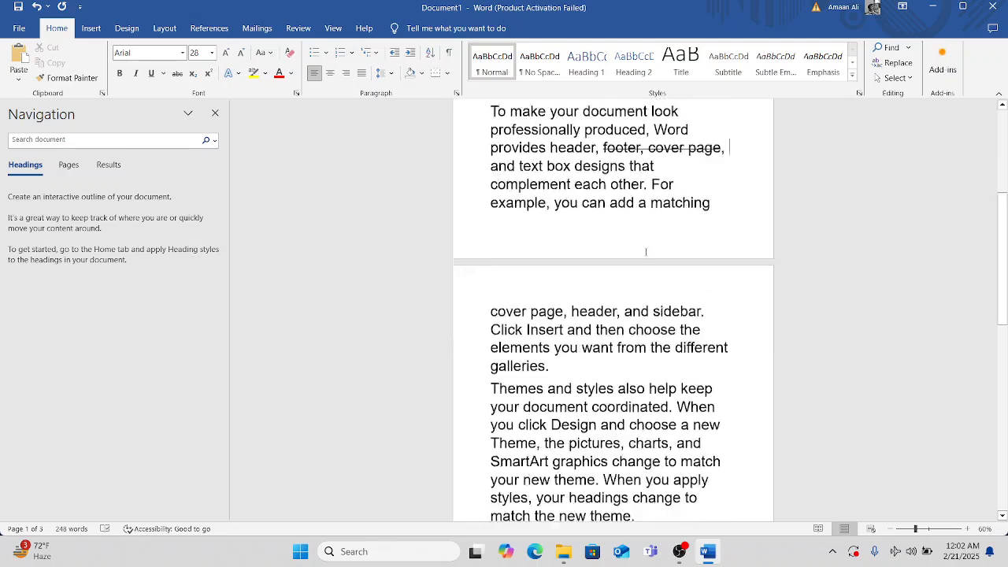
pyautogui.scroll(-6, 545, 342)
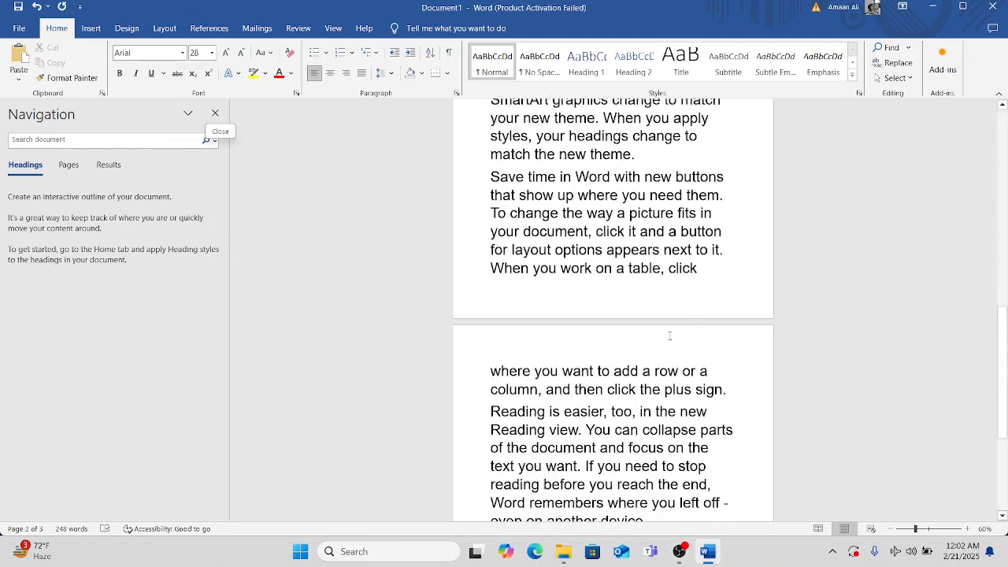
pyautogui.click(545, 342)
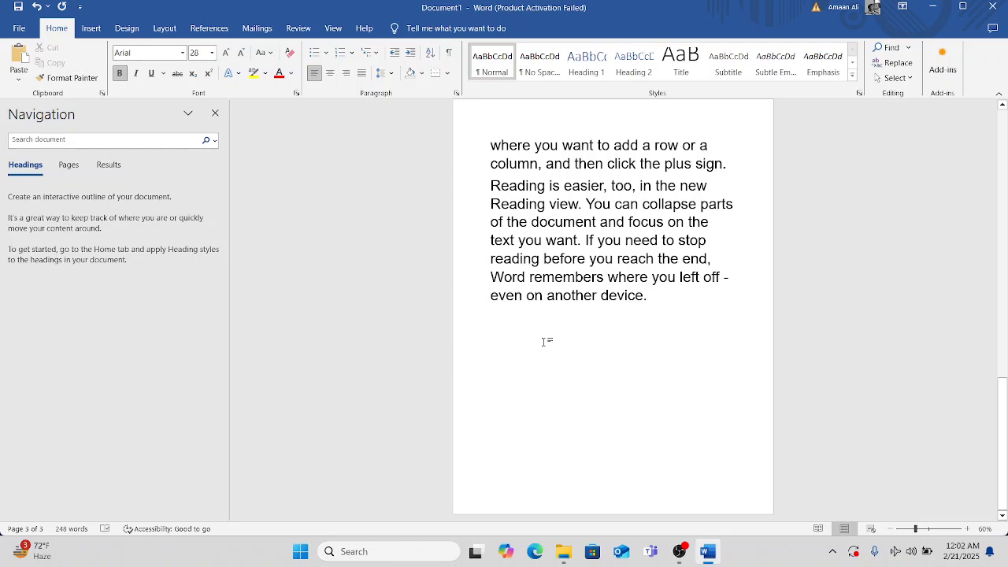
pyautogui.click(196, 76)
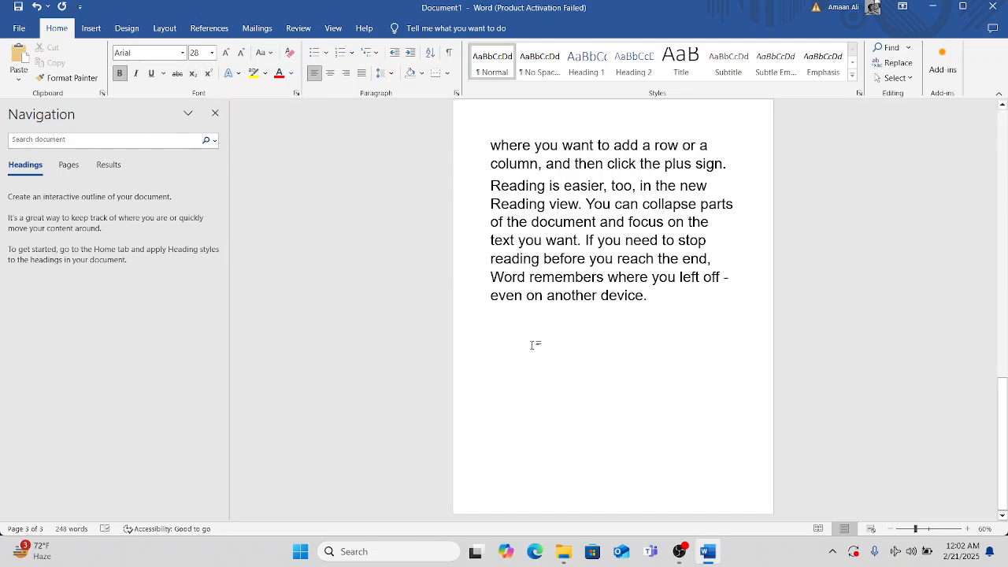
pyautogui.write('H')
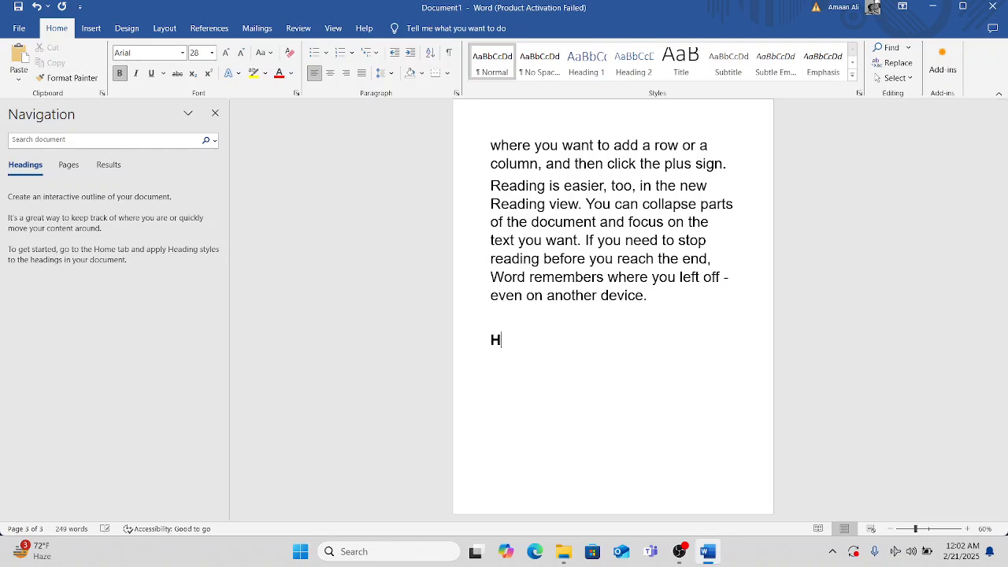
pyautogui.write('2O')
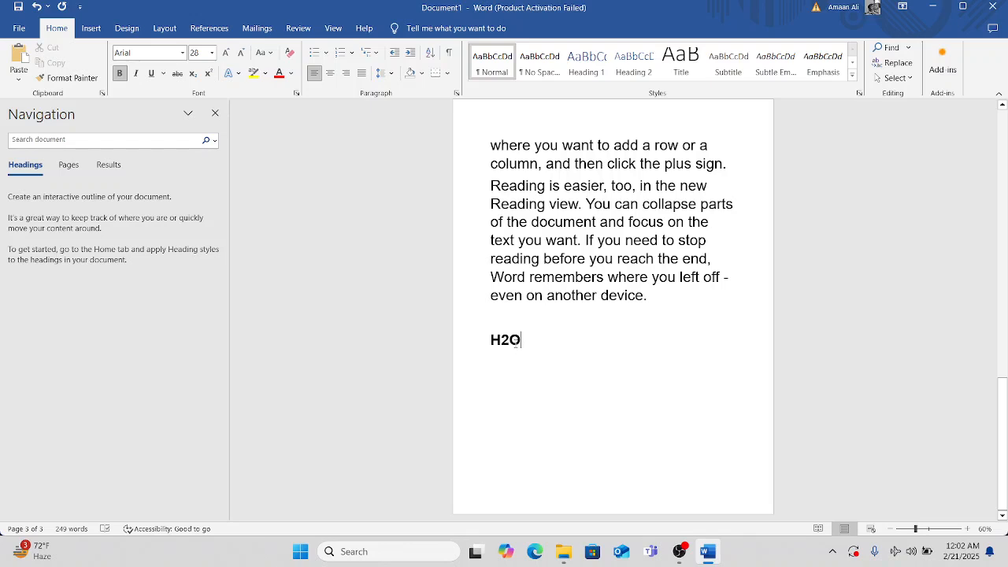
# Format the 2 in H2O as subscript.
pyautogui.doubleClick(505, 340)
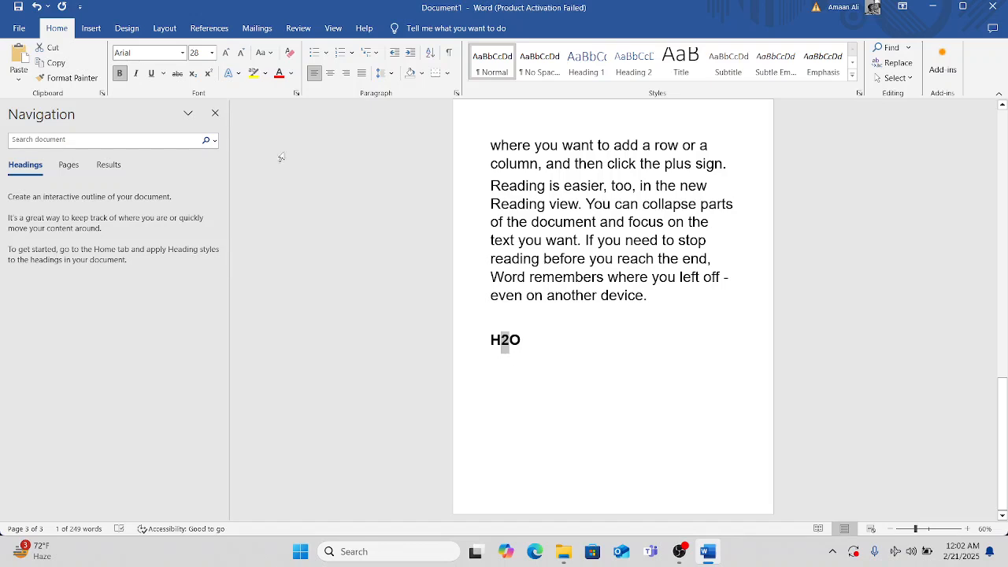
pyautogui.click(194, 75)
pyautogui.moveTo(528, 339); pyautogui.dragTo(487, 341)
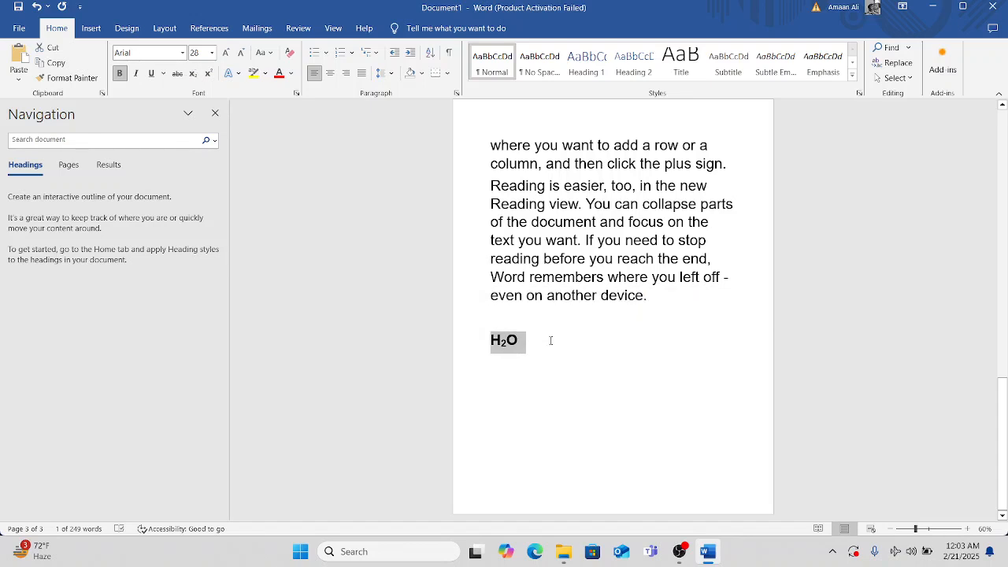
pyautogui.click(524, 339)
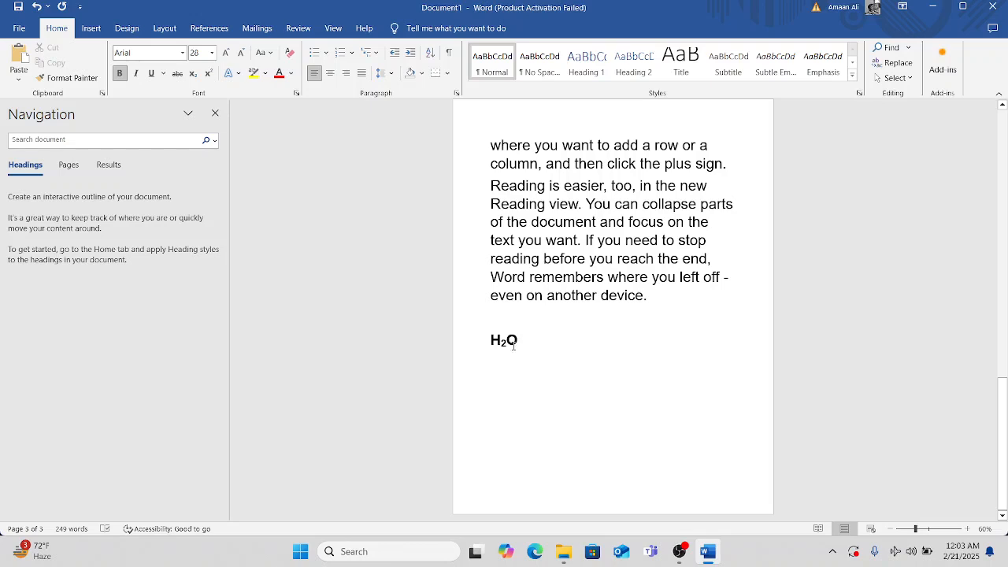
# Add CO2 below H2O, leaving a blank line between, and format its 2 as superscript.
pyautogui.press('Return')
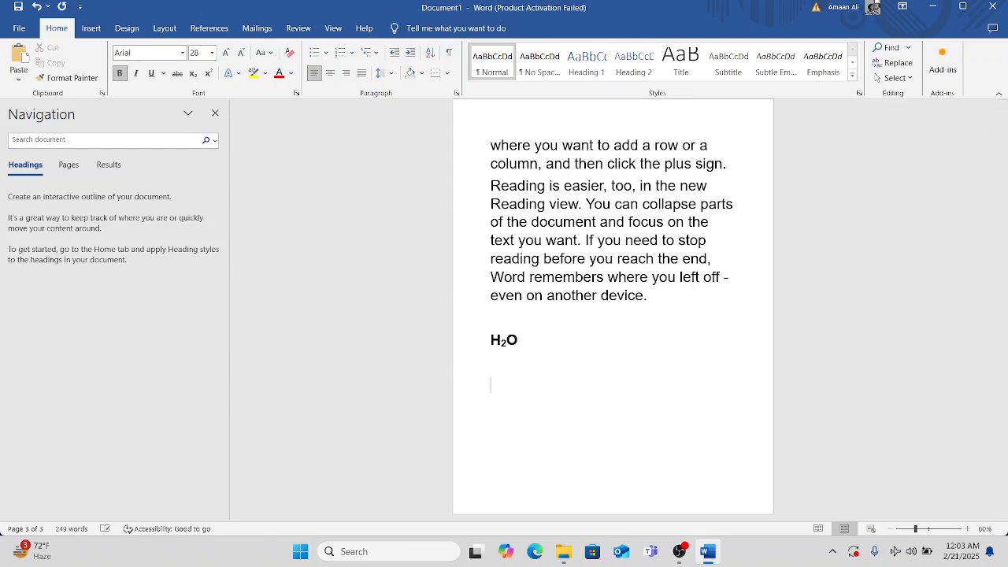
pyautogui.write('CO2')
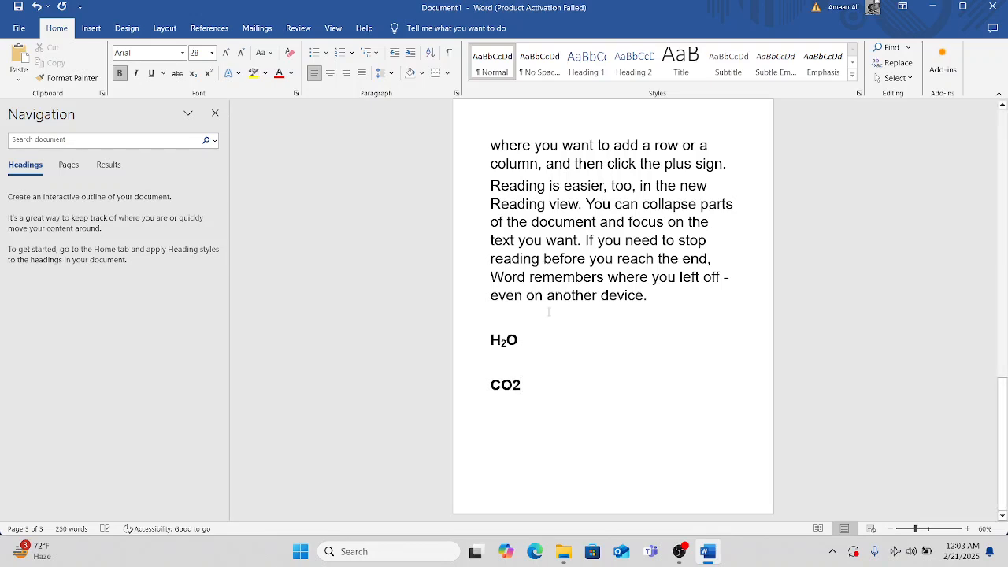
pyautogui.moveTo(517, 385); pyautogui.dragTo(512, 385)
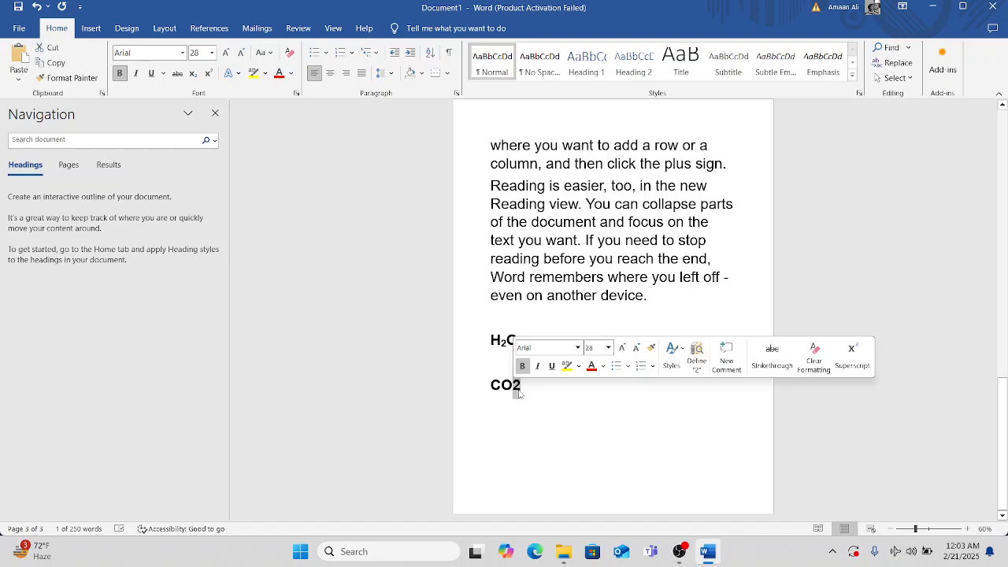
pyautogui.click(209, 74)
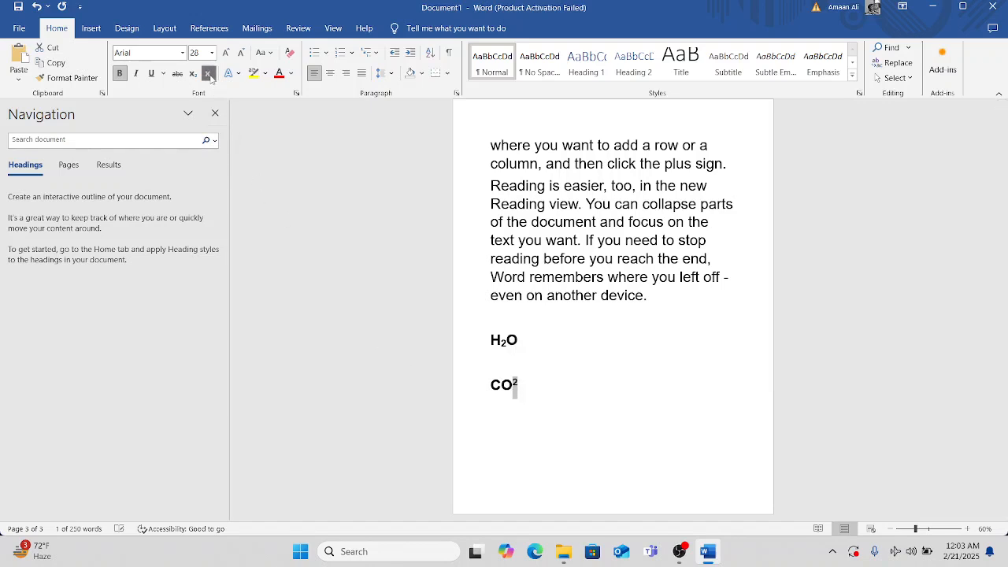
pyautogui.click(522, 371)
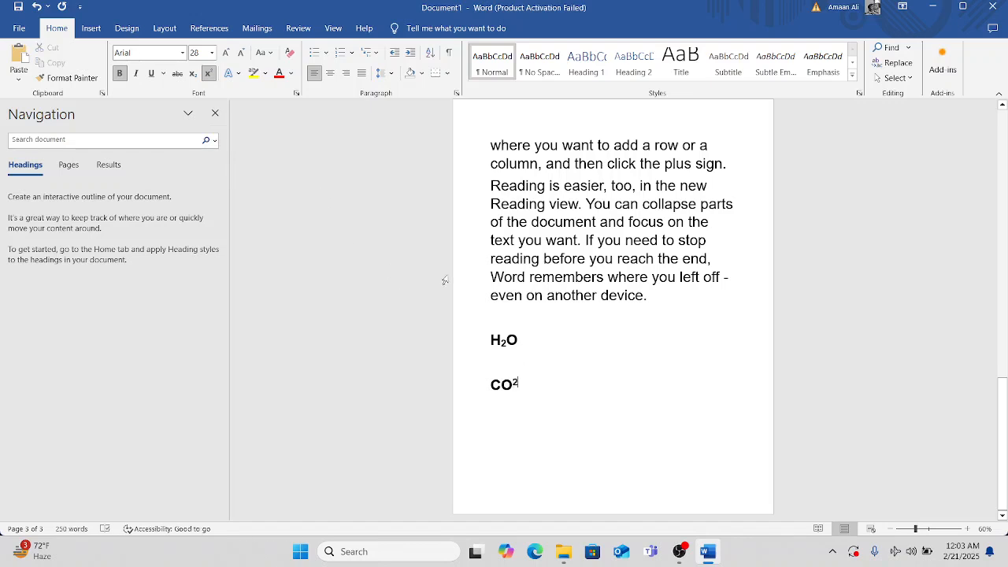
# Apply the text effect "Gradient Fill: Blue, Accent color 5; Reflection" to the paragraph text above H2O on the last page.
pyautogui.click(239, 74)
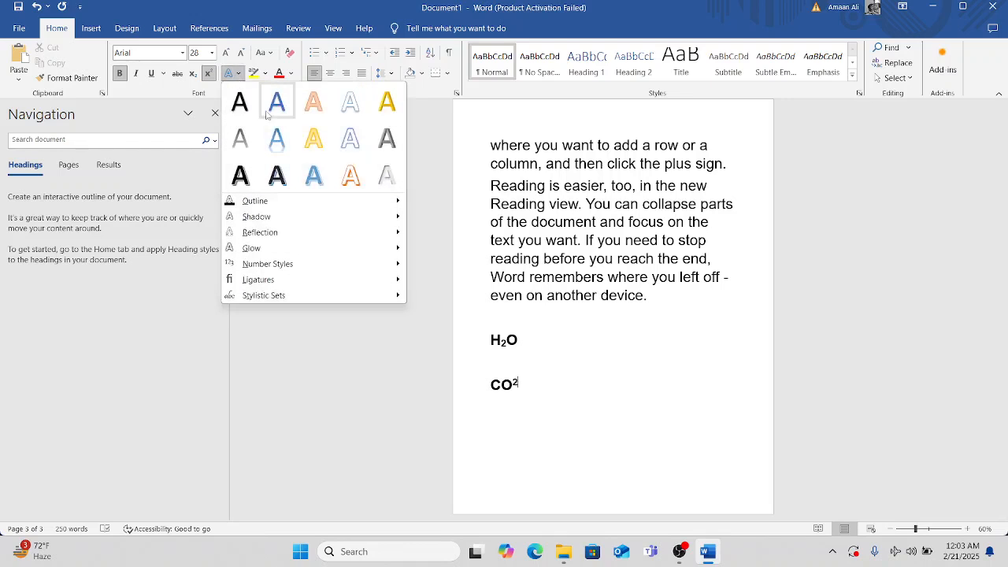
pyautogui.click(557, 272)
pyautogui.doubleClick(567, 277)
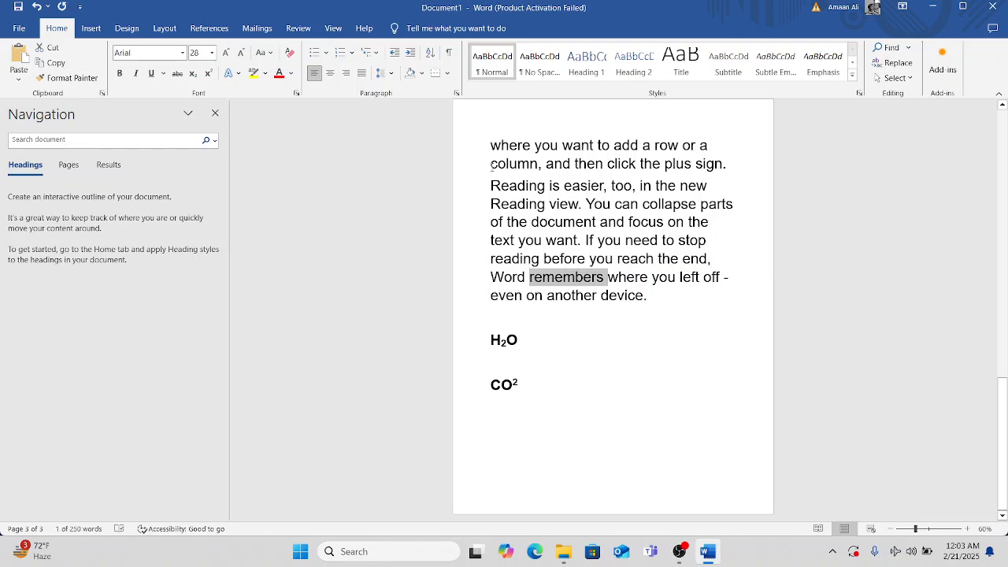
pyautogui.moveTo(491, 145); pyautogui.dragTo(654, 297)
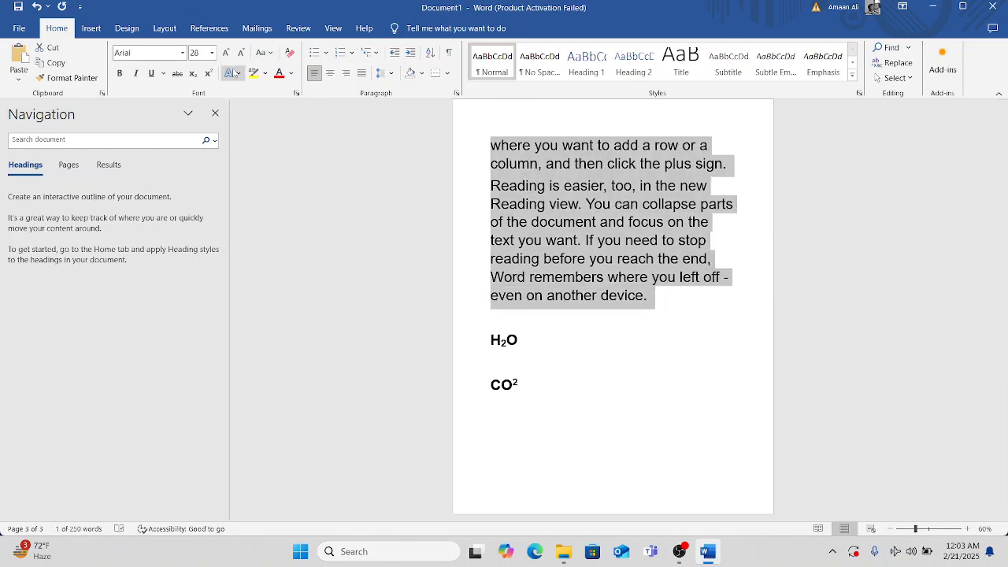
pyautogui.click(238, 75)
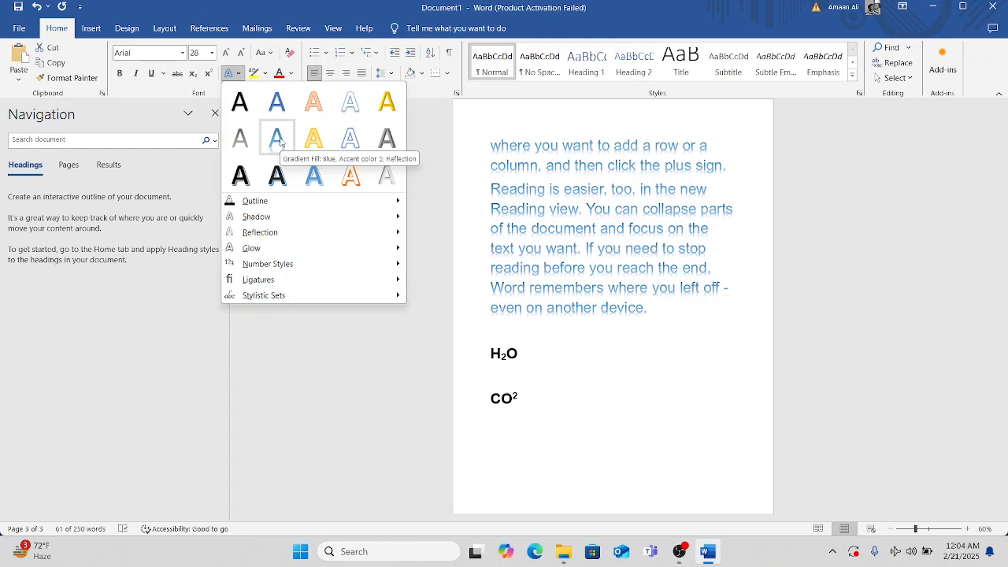
pyautogui.click(684, 553)
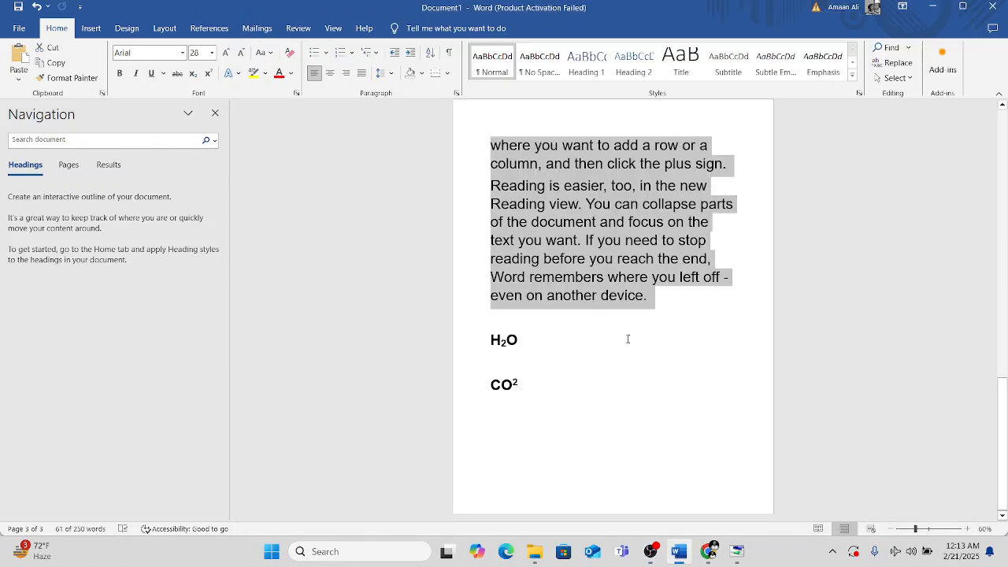
pyautogui.click(230, 72)
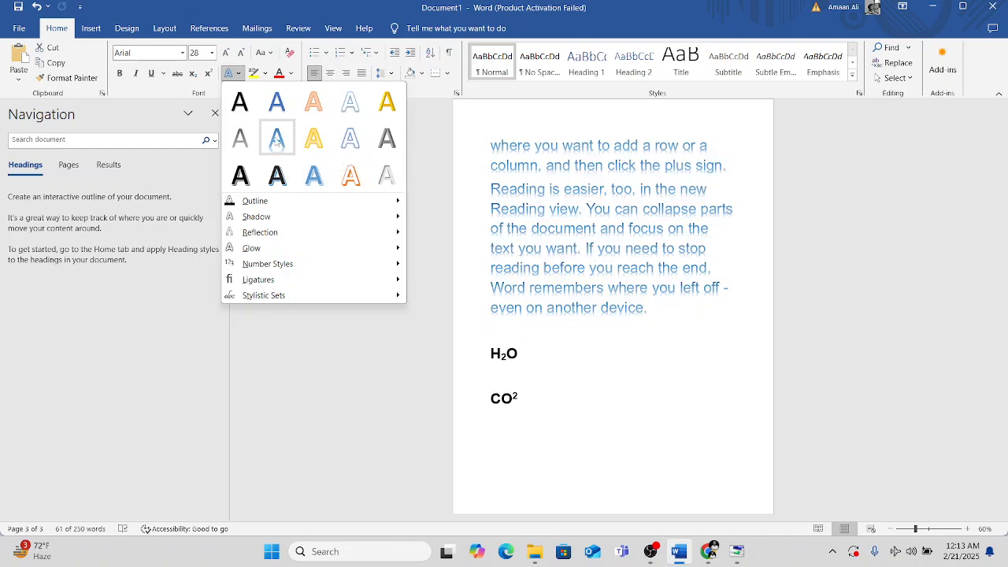
pyautogui.click(276, 140)
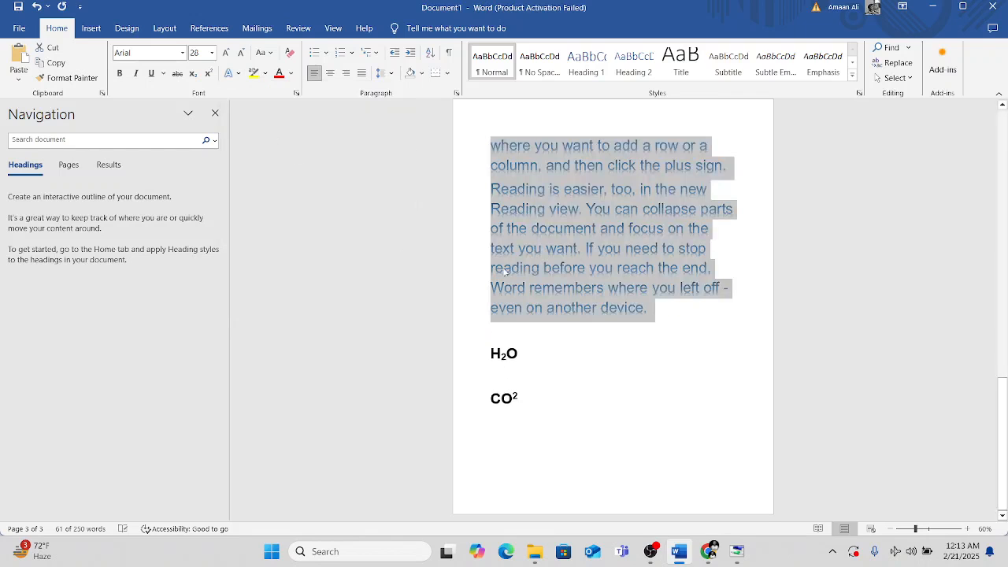
pyautogui.scroll(2, 532, 270)
pyautogui.scroll(-2, 551, 307)
pyautogui.click(572, 351)
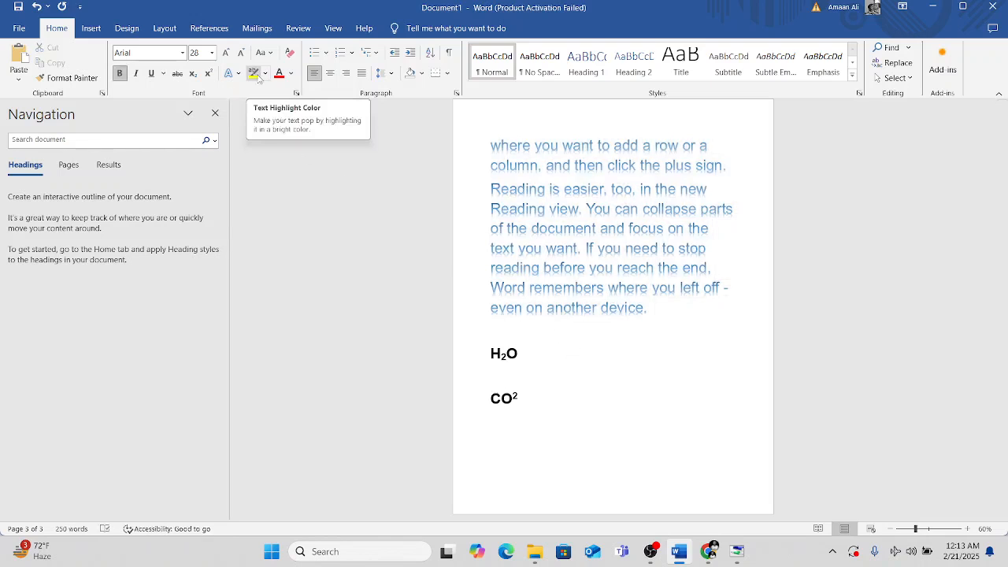
# Highlight the word "document" in yellow in the "Save time in Word" paragraph and view the other highlight colors.
pyautogui.scroll(1, 588, 325)
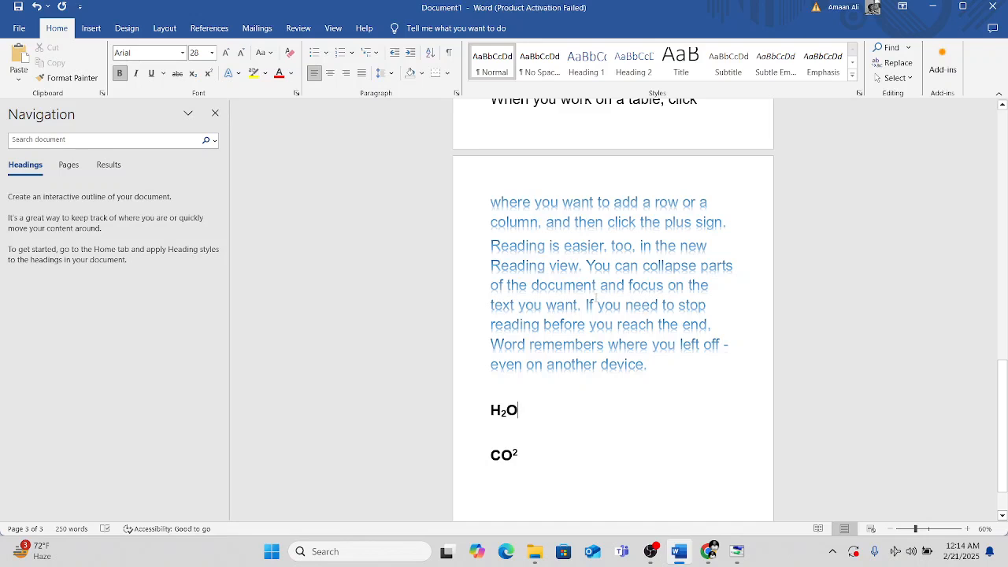
pyautogui.scroll(3, 596, 299)
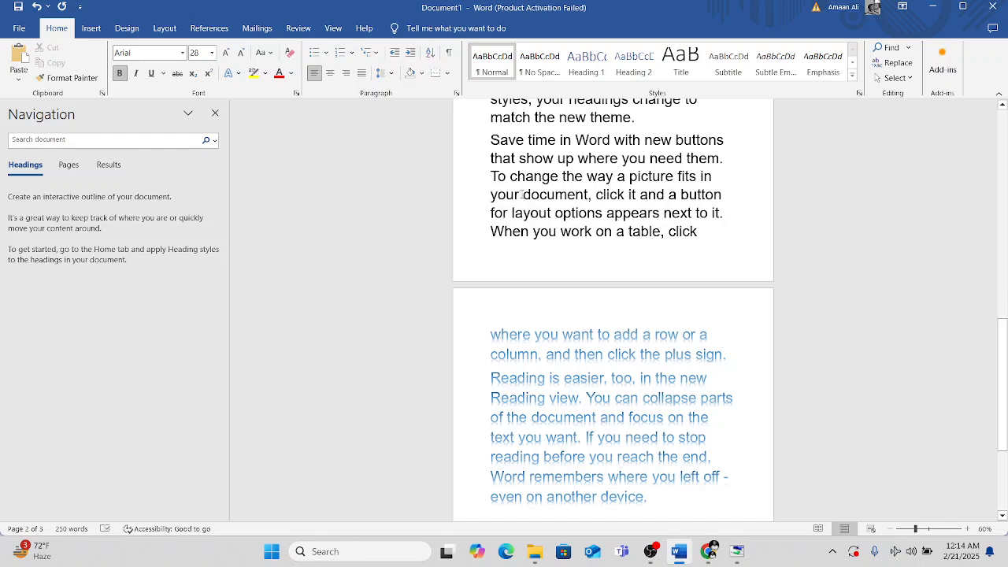
pyautogui.moveTo(523, 194); pyautogui.dragTo(589, 195)
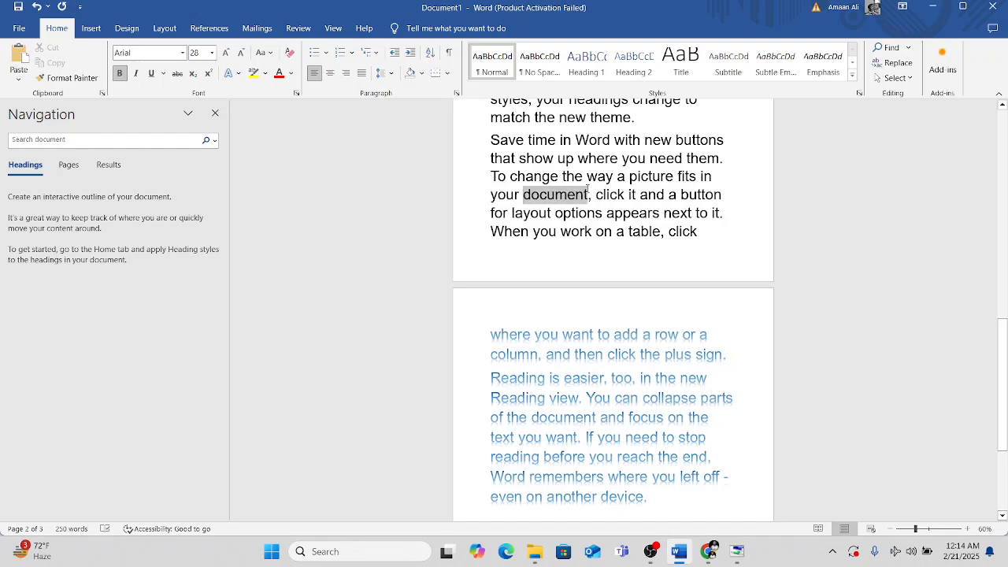
pyautogui.click(255, 73)
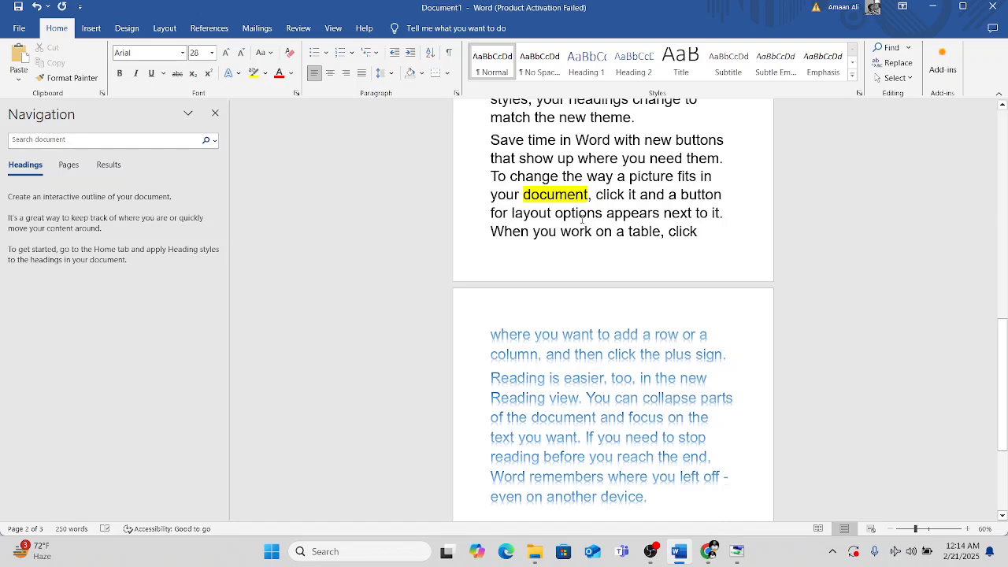
pyautogui.click(265, 73)
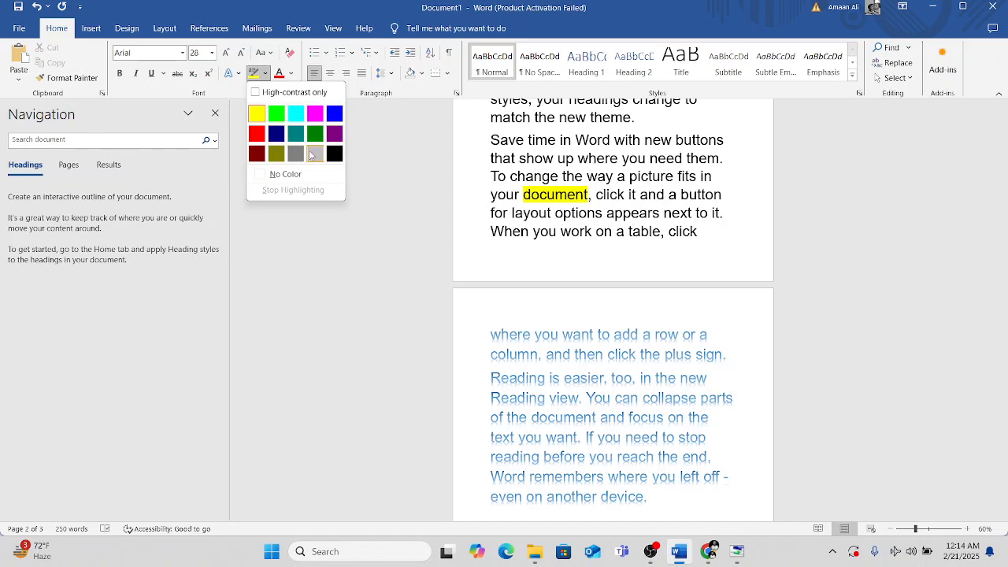
pyautogui.click(387, 166)
# Set the font color of the first sentence in the "Save time in Word" paragraph to standard light green.
pyautogui.click(291, 74)
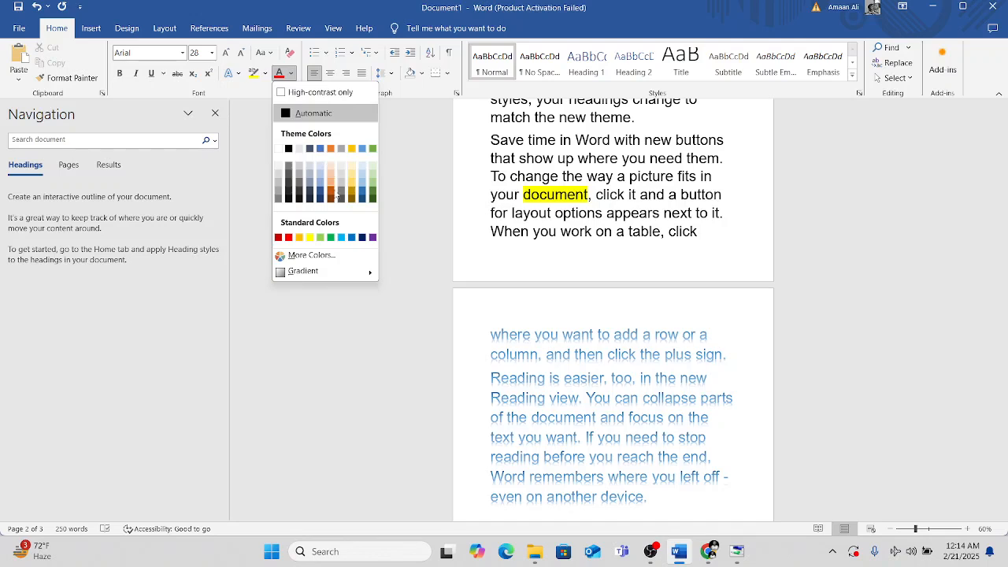
pyautogui.click(433, 238)
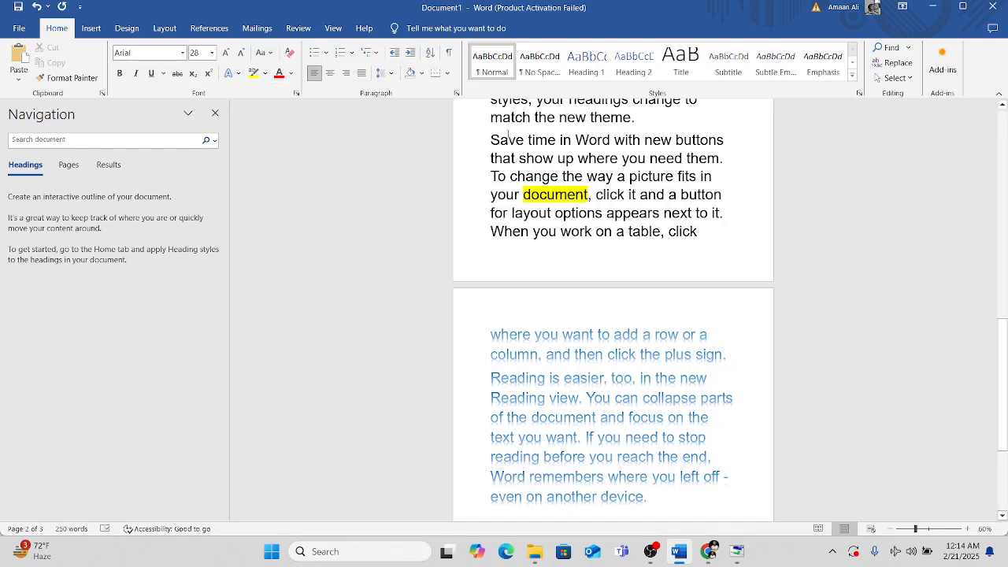
pyautogui.moveTo(491, 140); pyautogui.dragTo(747, 156)
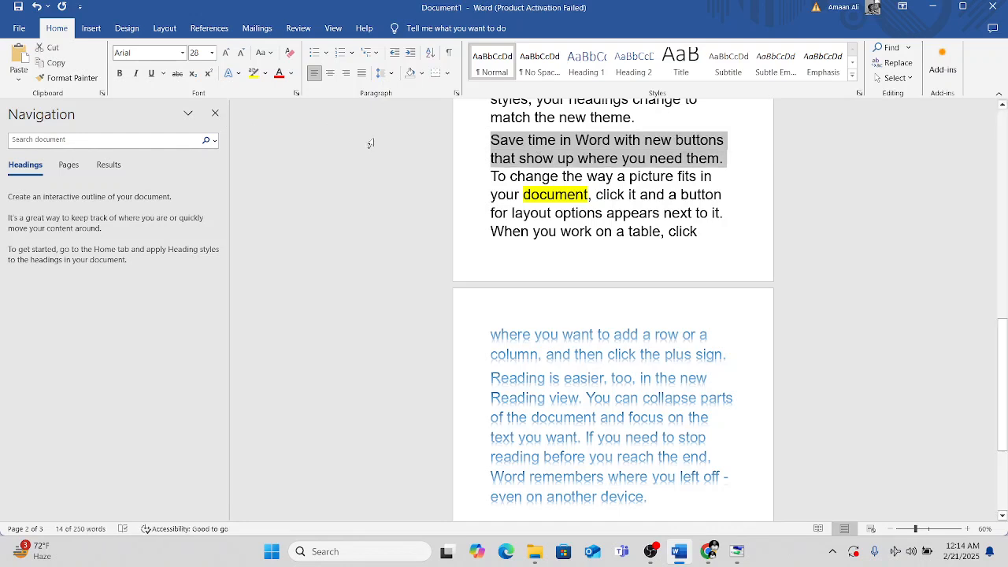
pyautogui.click(290, 73)
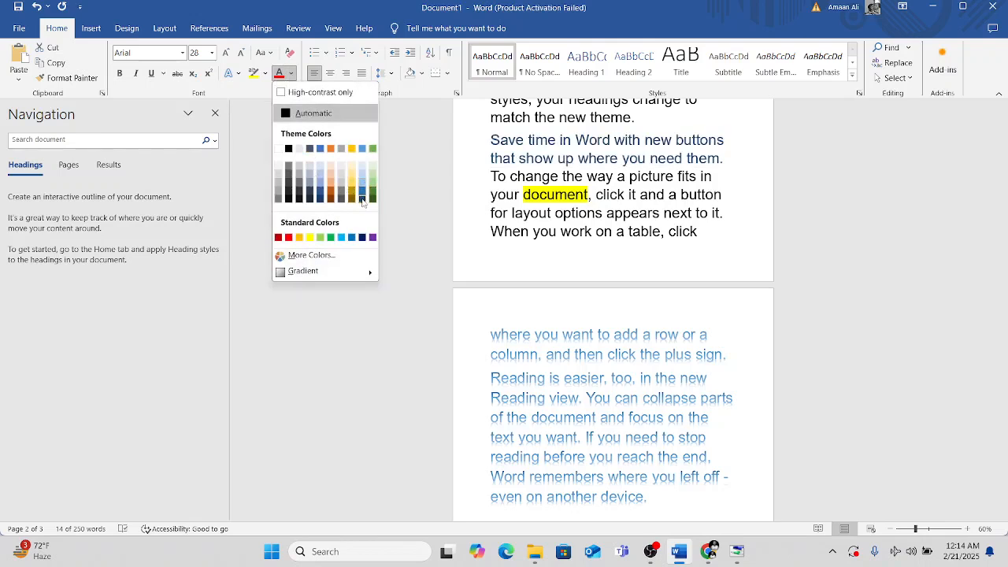
pyautogui.click(321, 238)
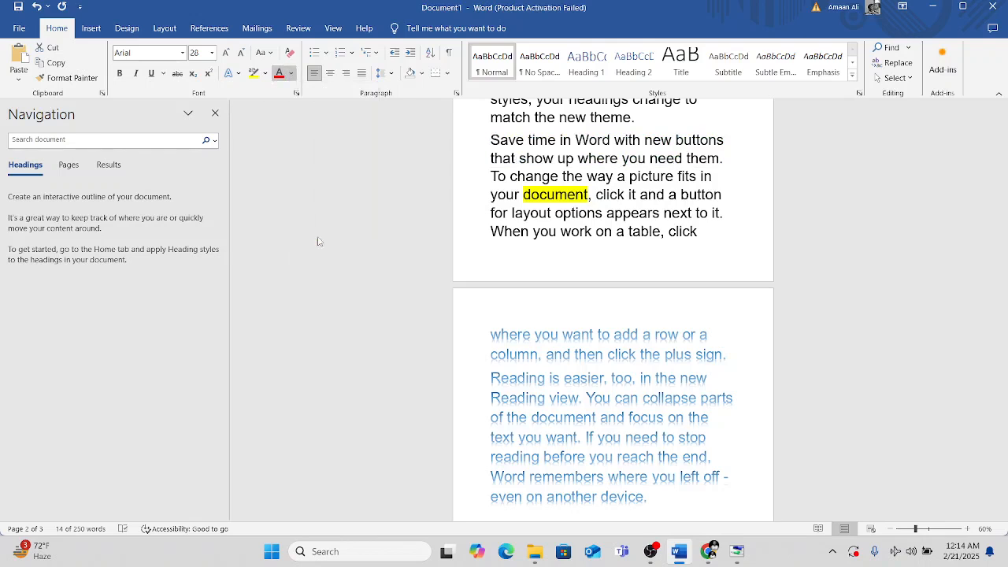
# View the gradient font color options and apply a brighter custom green to the selected sentence.
pyautogui.click(291, 74)
pyautogui.moveTo(327, 274)
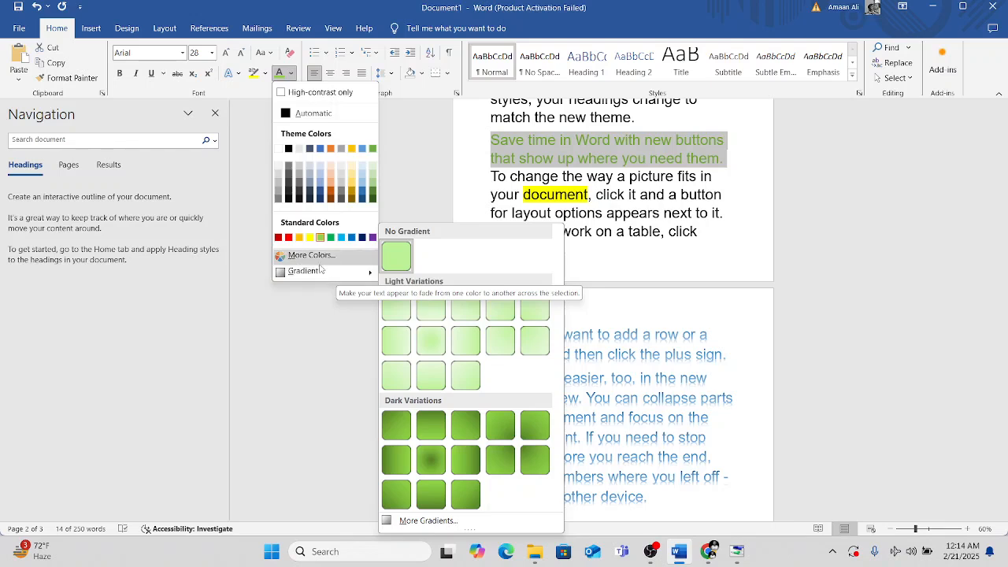
pyautogui.click(309, 257)
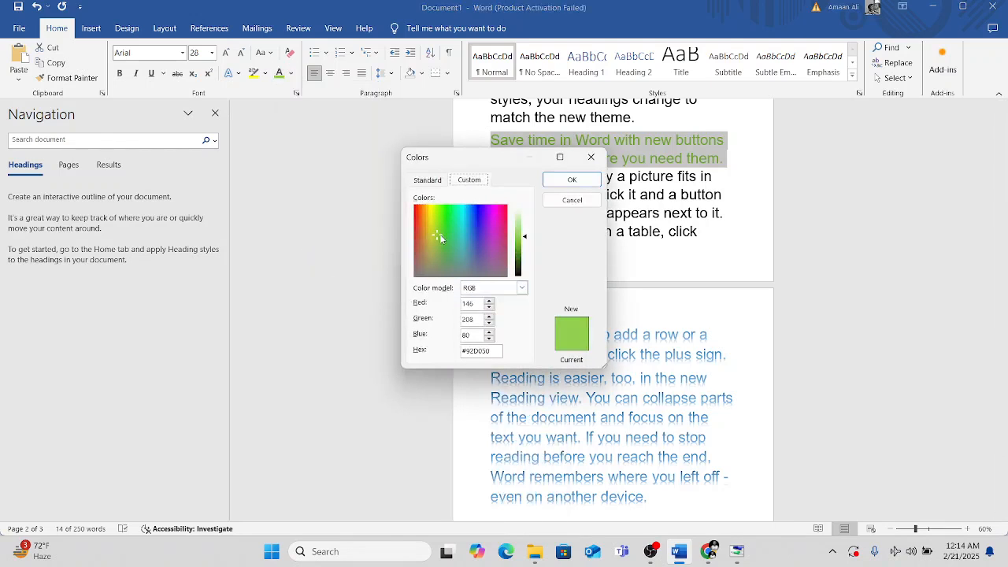
pyautogui.moveTo(439, 236); pyautogui.dragTo(445, 222)
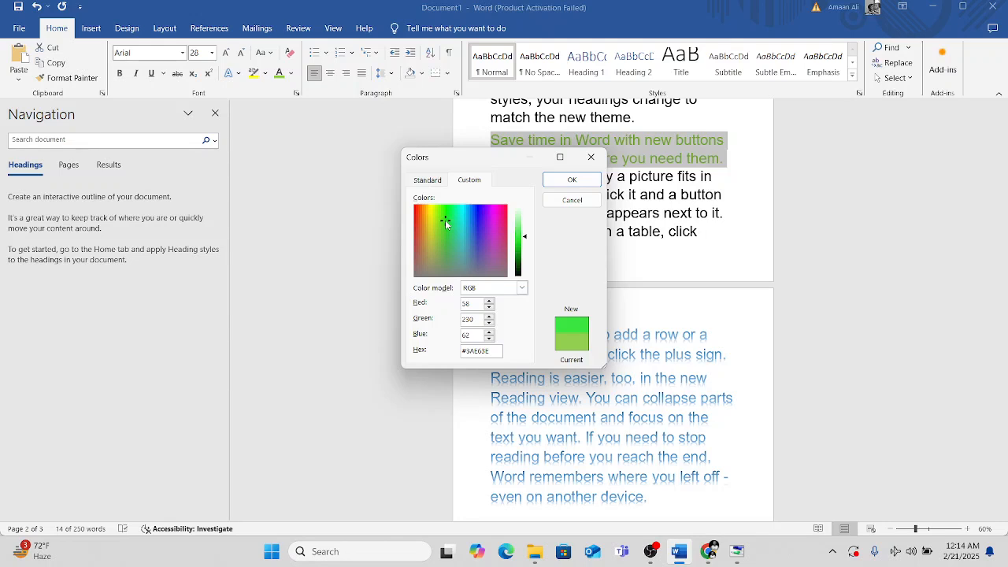
pyautogui.moveTo(445, 219); pyautogui.dragTo(444, 213)
pyautogui.click(572, 182)
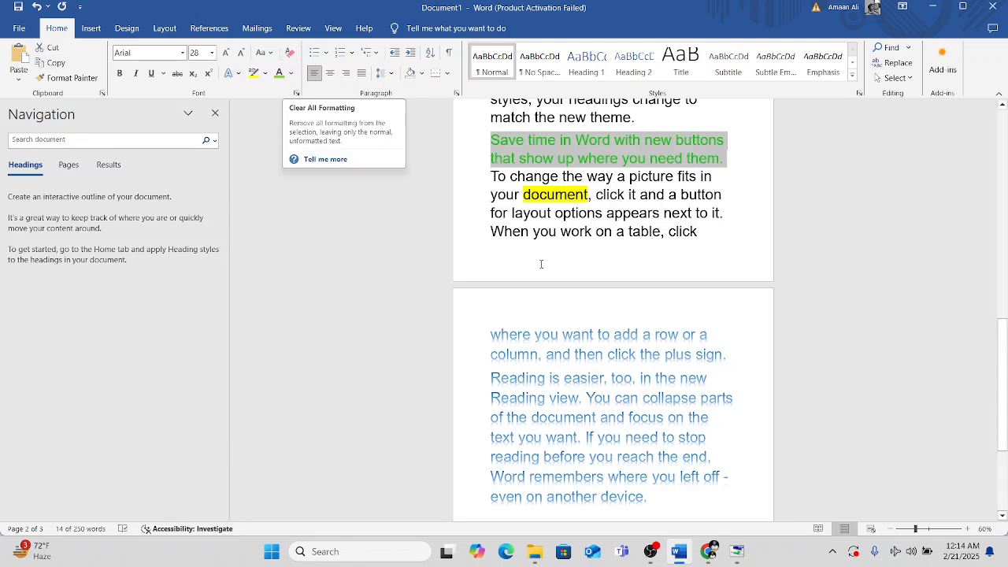
# Clear all formatting from the "Save time in Word" text through "table, click" on page 2, and undo it.
pyautogui.click(559, 247)
pyautogui.moveTo(489, 139); pyautogui.dragTo(682, 232)
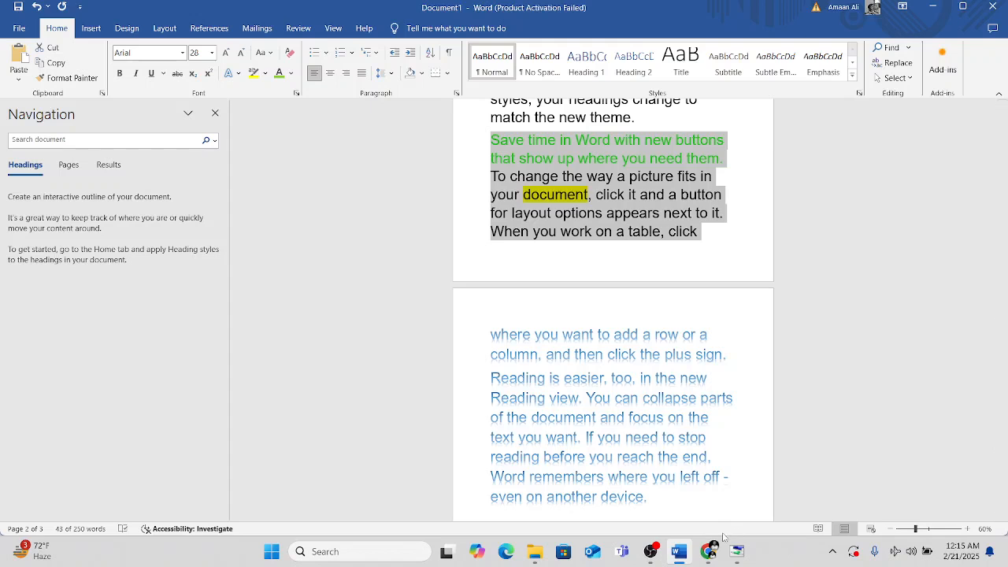
pyautogui.click(651, 552)
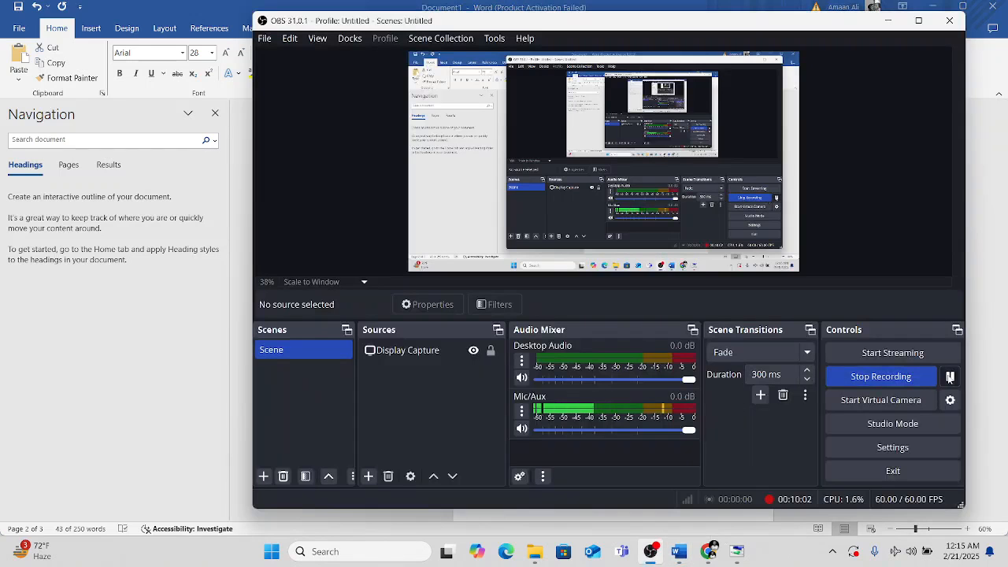
pyautogui.click(980, 366)
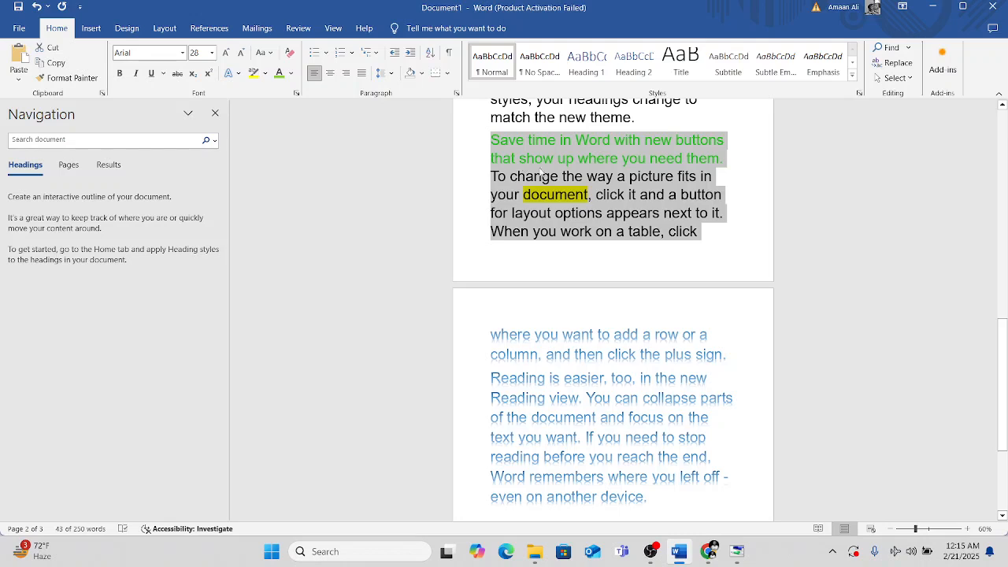
pyautogui.click(290, 52)
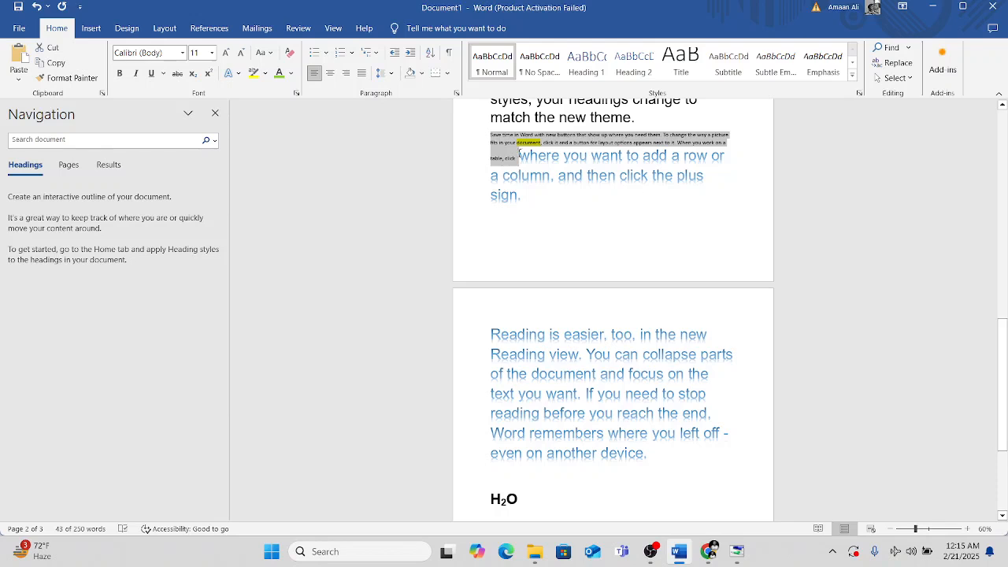
pyautogui.hotkey('ctrl', 'z')
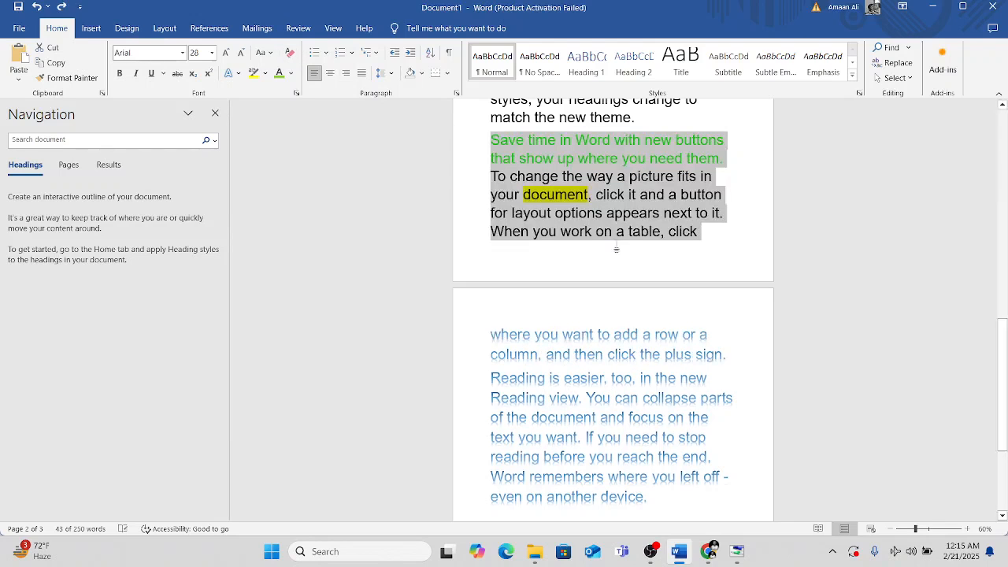
# Clear the formatting of the selected "Save time in Word" text again, inspect it enlarged, and undo the clearing.
pyautogui.click(289, 52)
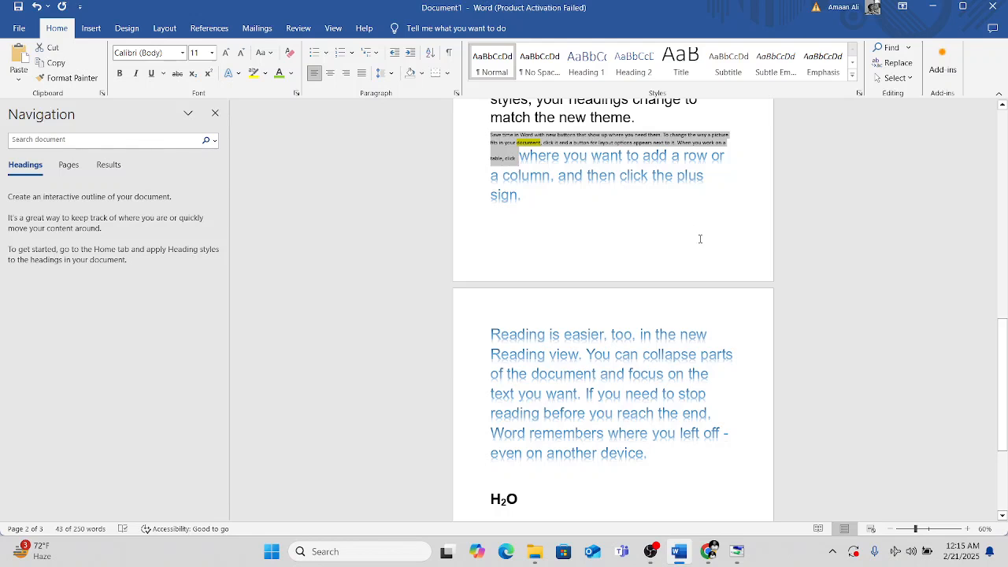
pyautogui.keyDown('ctrl'); pyautogui.scroll(10, 700, 239); pyautogui.keyUp('ctrl')
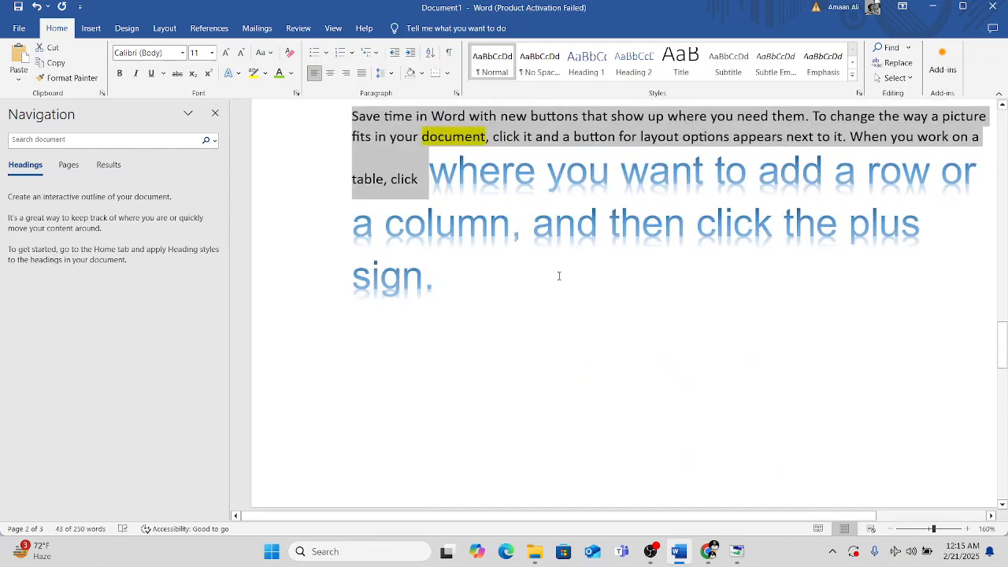
pyautogui.scroll(3, 559, 276)
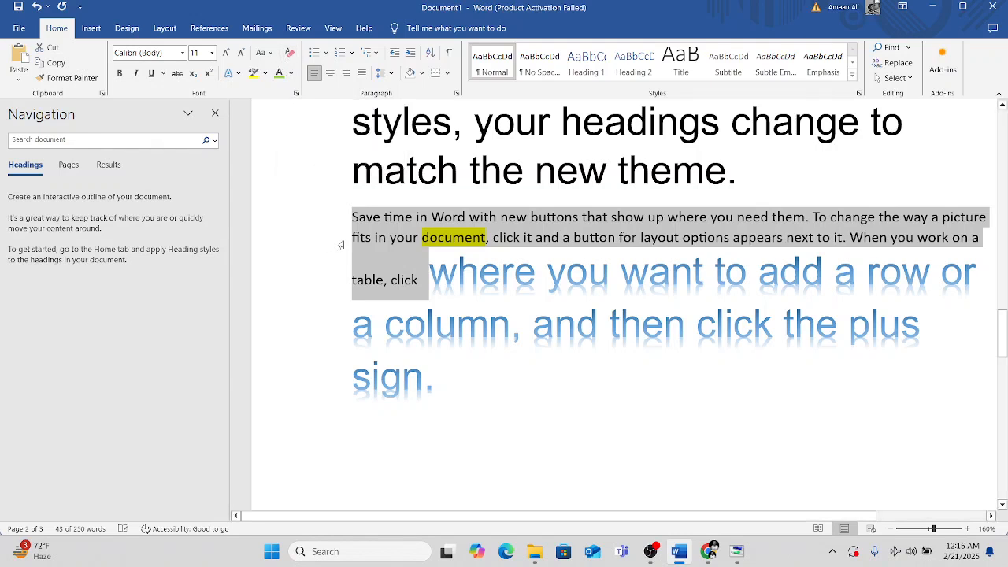
pyautogui.hotkey('ctrl', 'z')
pyautogui.scroll(-2, 586, 388)
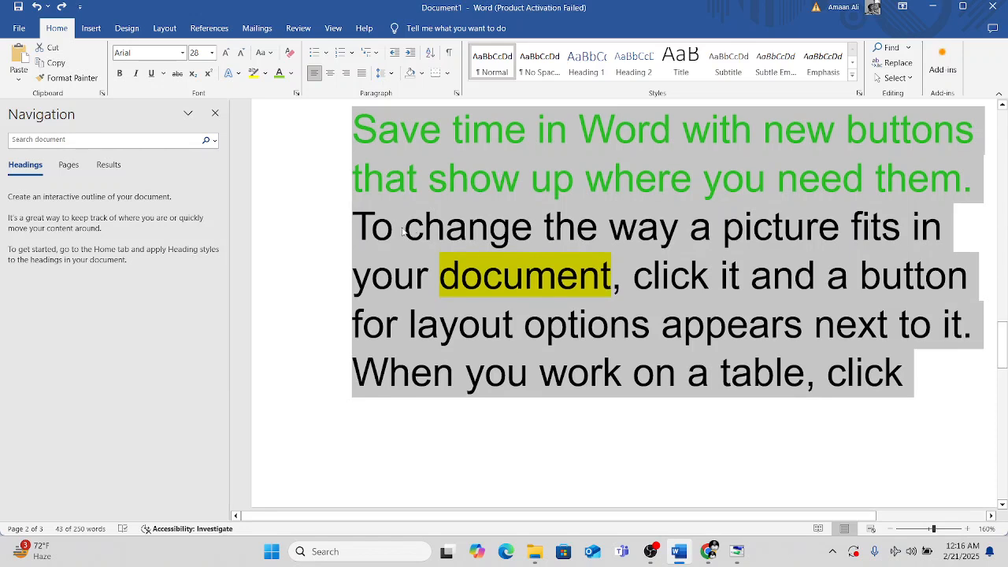
# Clear all formatting from "where you want to add a row" through "Reading is easier, too, in the new" on page 3.
pyautogui.scroll(-7, 663, 396)
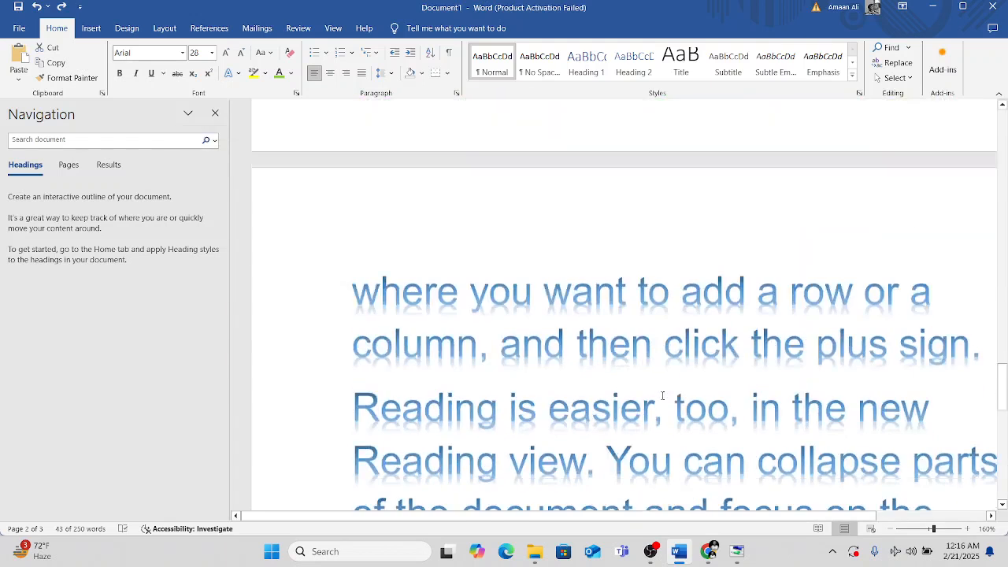
pyautogui.scroll(-3, 663, 396)
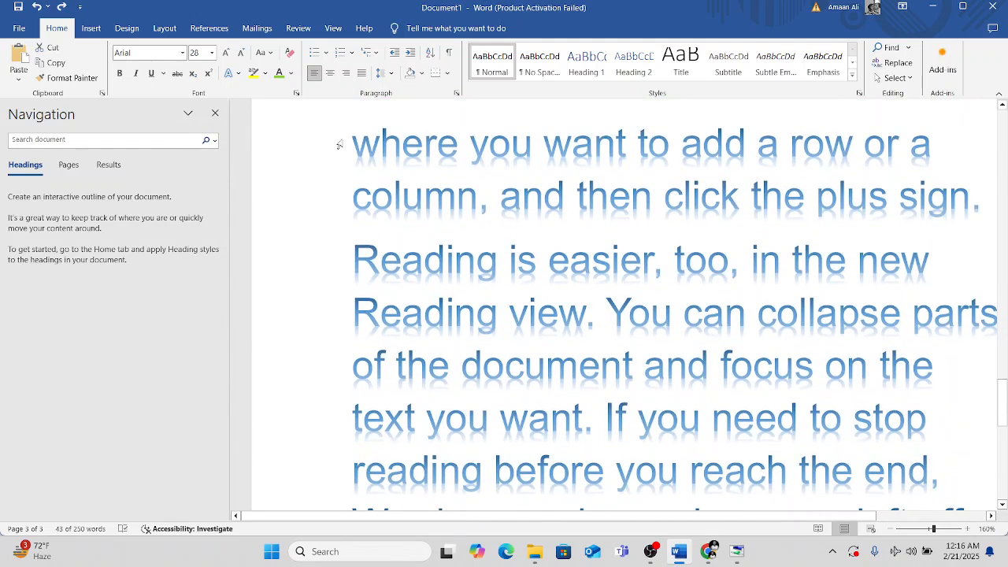
pyautogui.moveTo(338, 141); pyautogui.dragTo(956, 278)
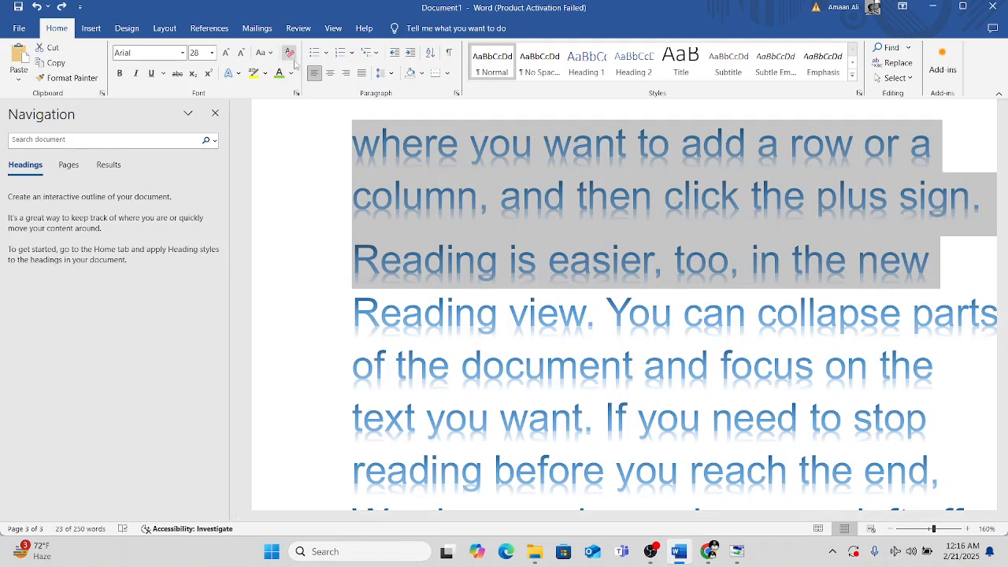
pyautogui.click(289, 52)
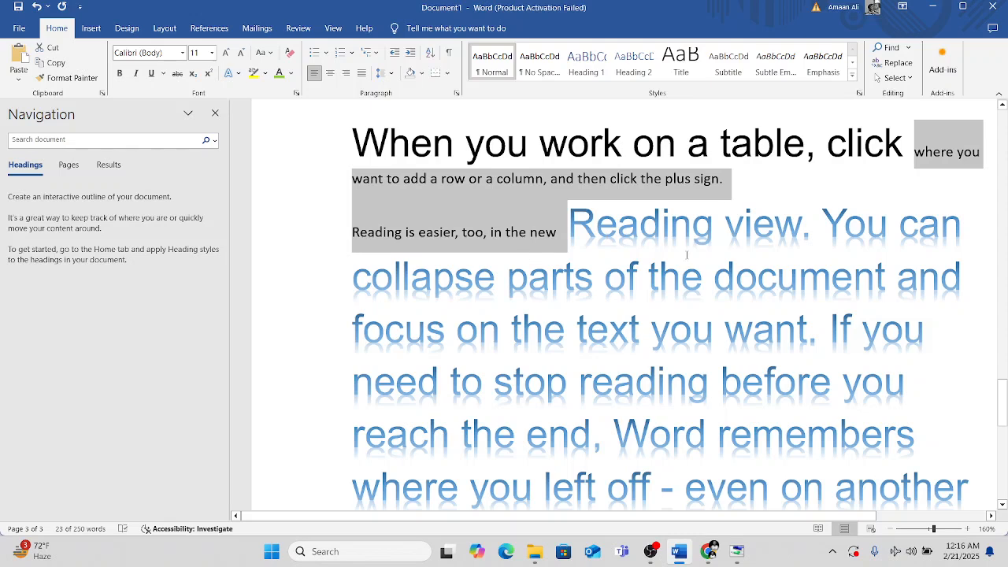
# Look through the document's formatting, from the cleared text on page 3 back to the bold, italic and underlined samples.
pyautogui.click(311, 268)
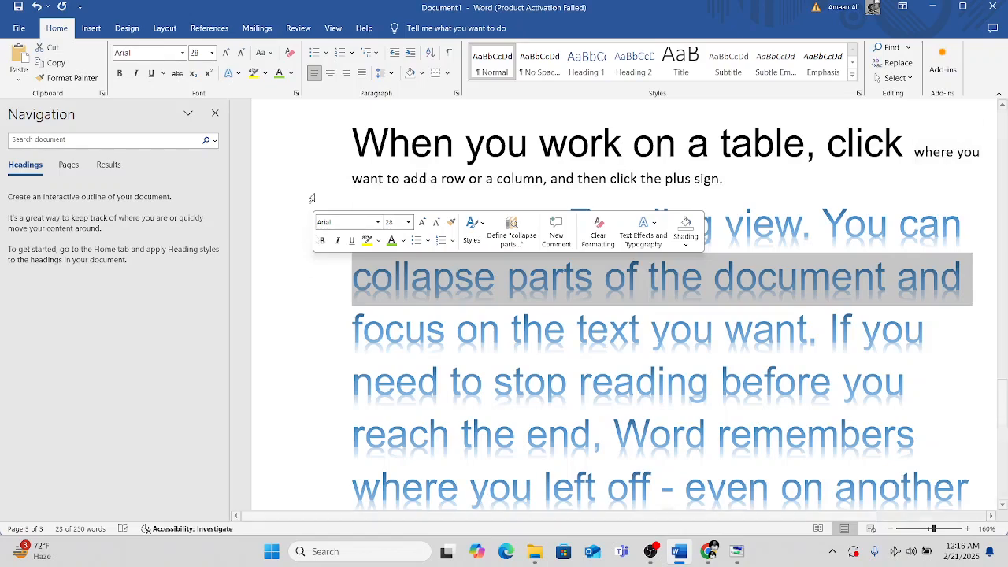
pyautogui.scroll(-5, 306, 192)
pyautogui.scroll(10, 298, 194)
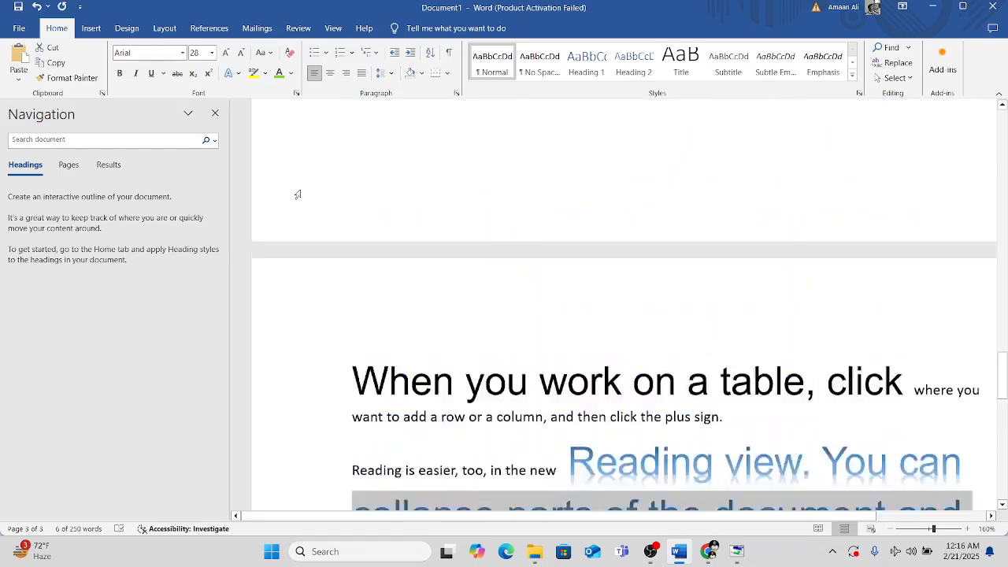
pyautogui.scroll(6, 298, 195)
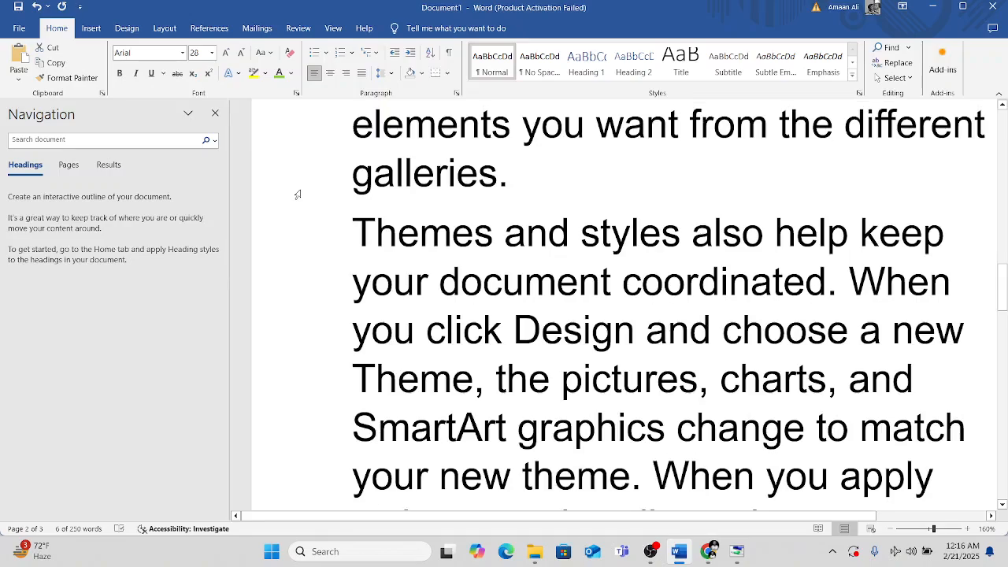
pyautogui.scroll(10, 298, 195)
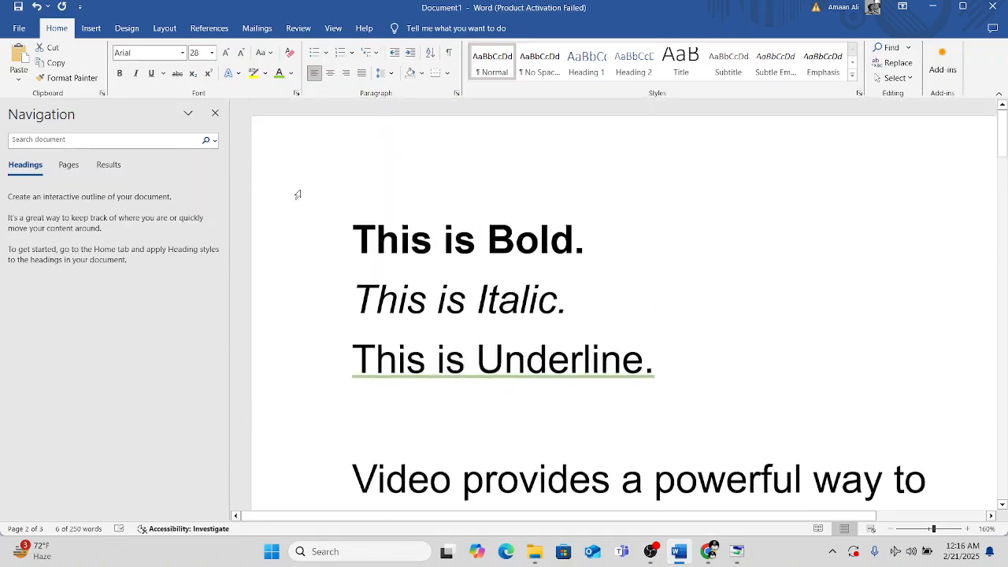
pyautogui.scroll(-3, 298, 195)
pyautogui.scroll(-10, 298, 195)
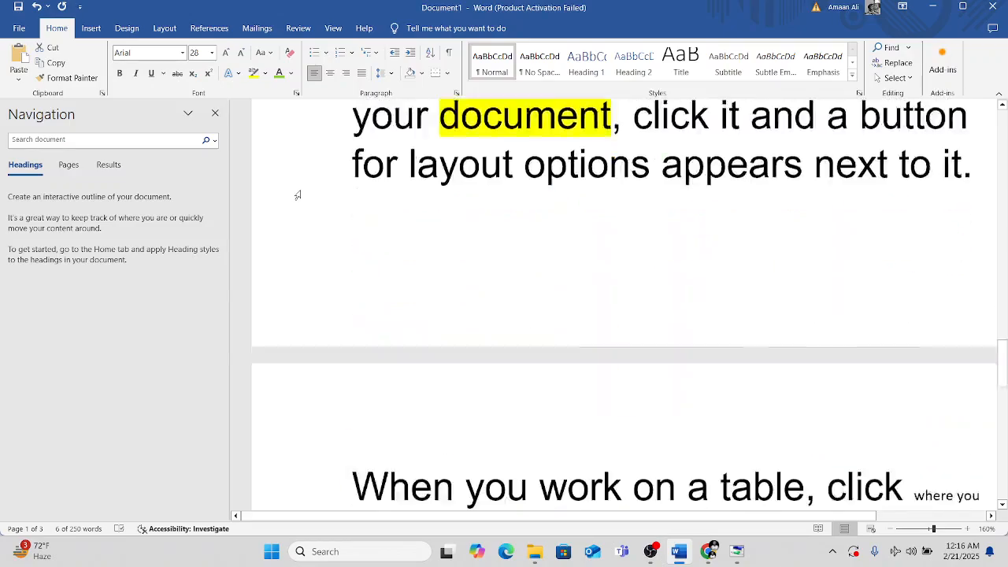
pyautogui.scroll(2, 297, 194)
pyautogui.scroll(10, 298, 195)
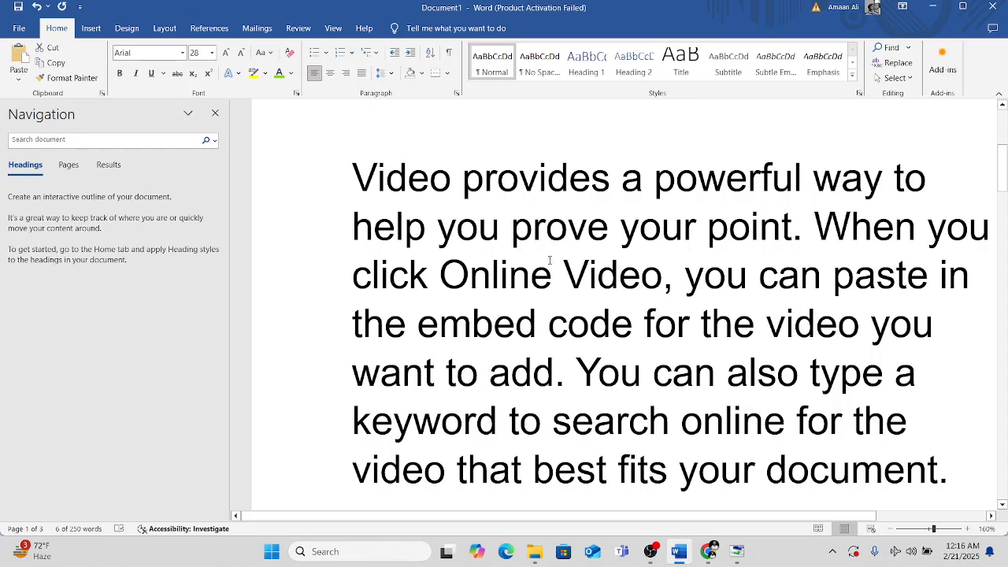
# Select part of the "Video provides" paragraph, select the "This is Bold." line instead, and review the document down to CO2.
pyautogui.moveTo(308, 166); pyautogui.dragTo(882, 324)
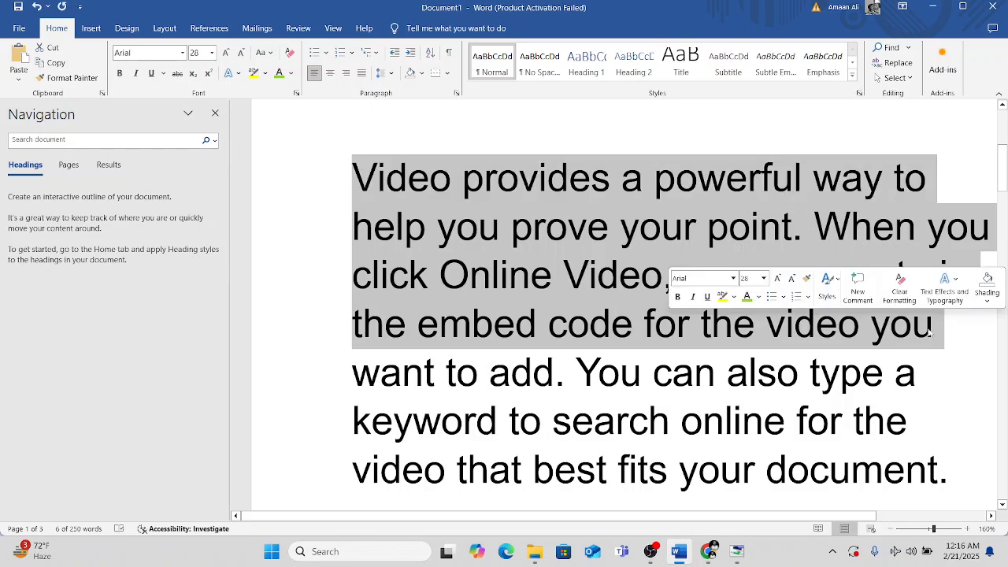
pyautogui.scroll(3, 938, 339)
pyautogui.scroll(2, 938, 339)
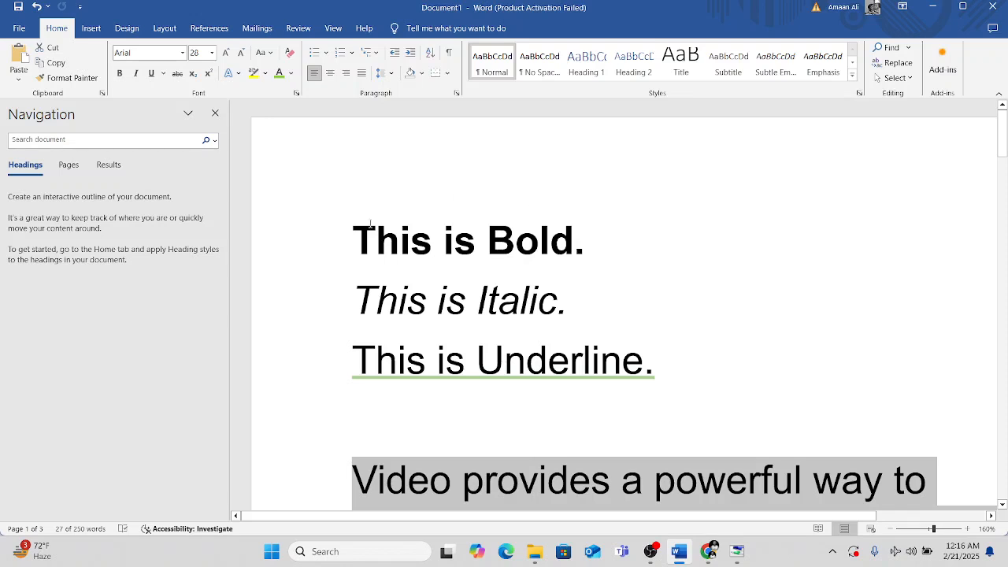
pyautogui.moveTo(349, 238); pyautogui.dragTo(617, 254)
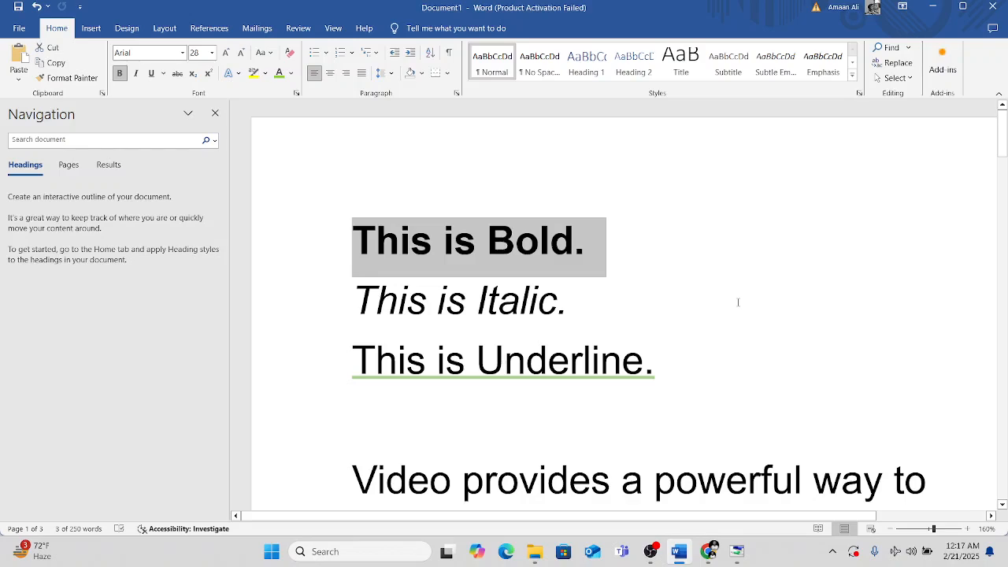
pyautogui.scroll(-15, 445, 236)
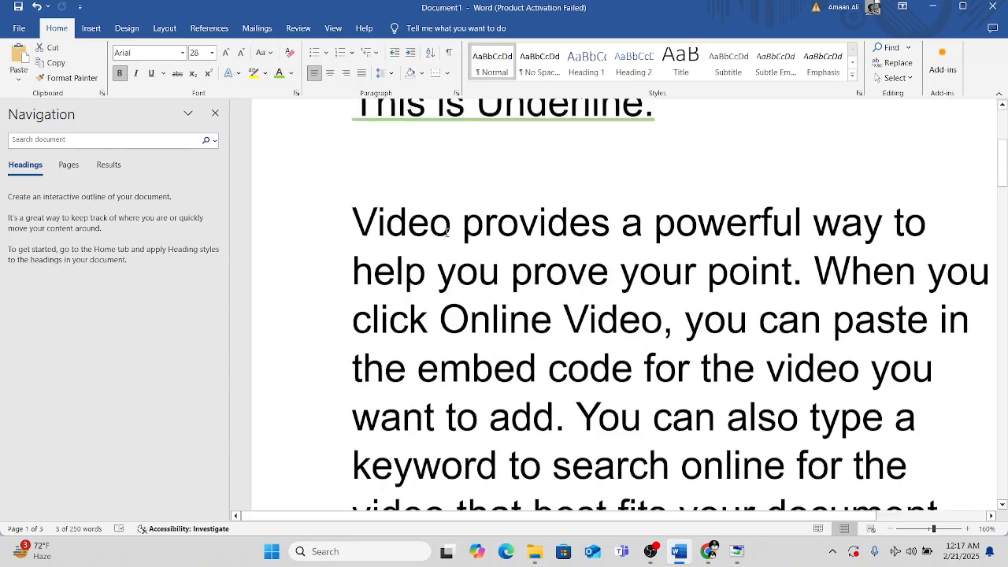
pyautogui.scroll(-20, 453, 230)
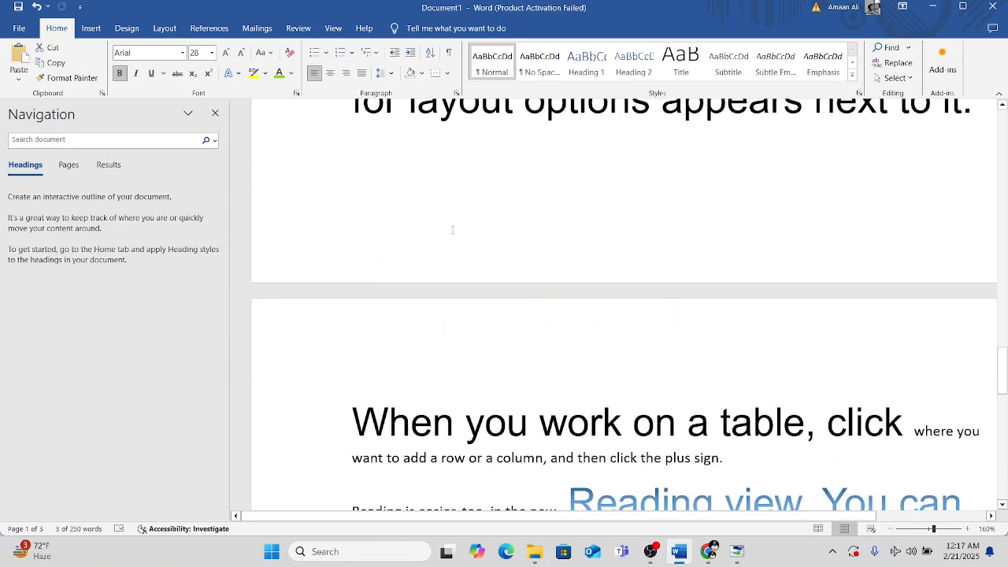
pyautogui.scroll(-3, 752, 320)
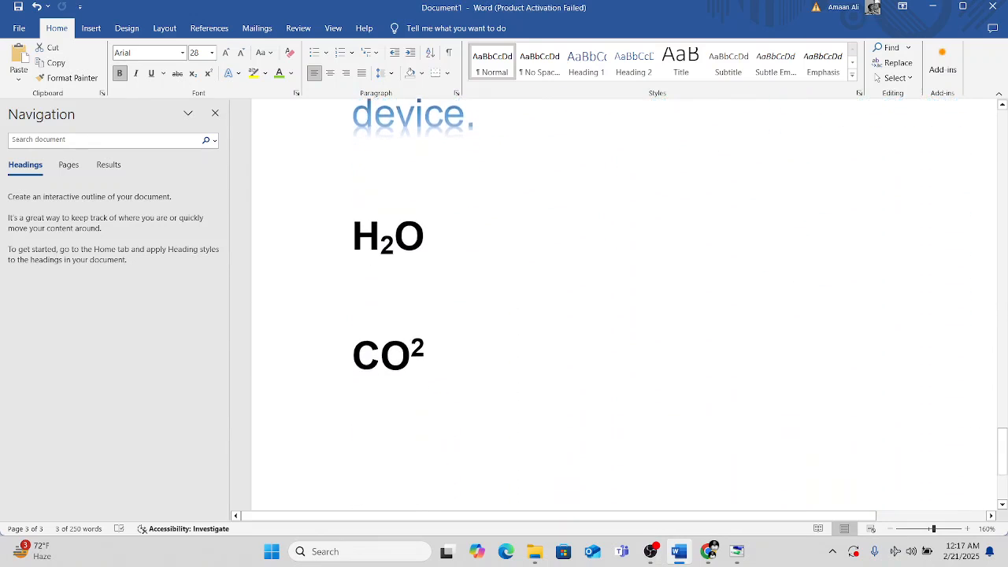